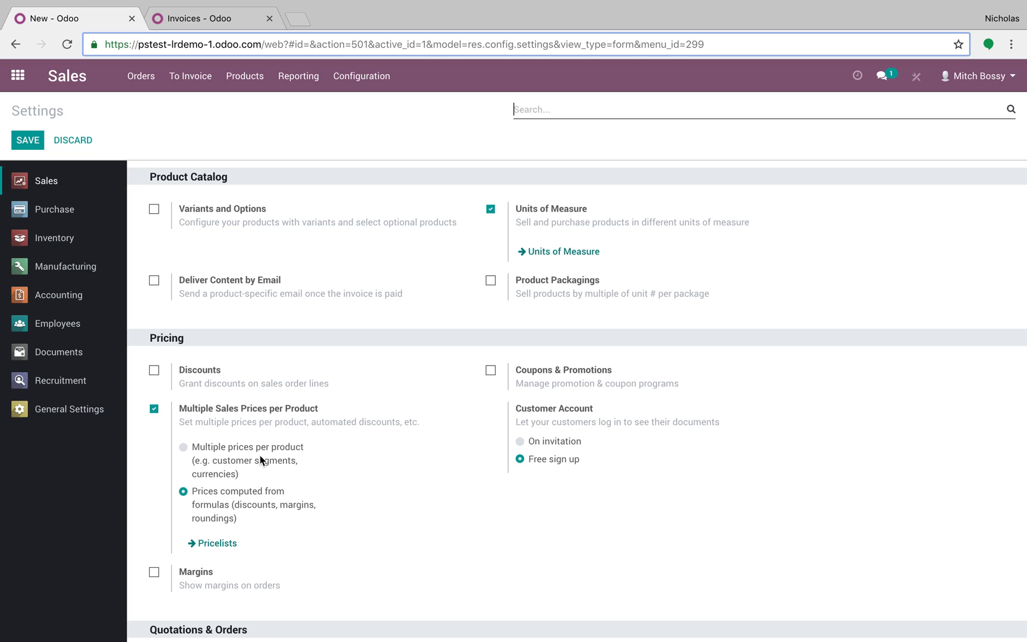
# Step: Open the Gold Standard Clients pricelist from the sales pricing settings for editing
pyautogui.moveTo(260, 459)
pyautogui.click(211, 544)
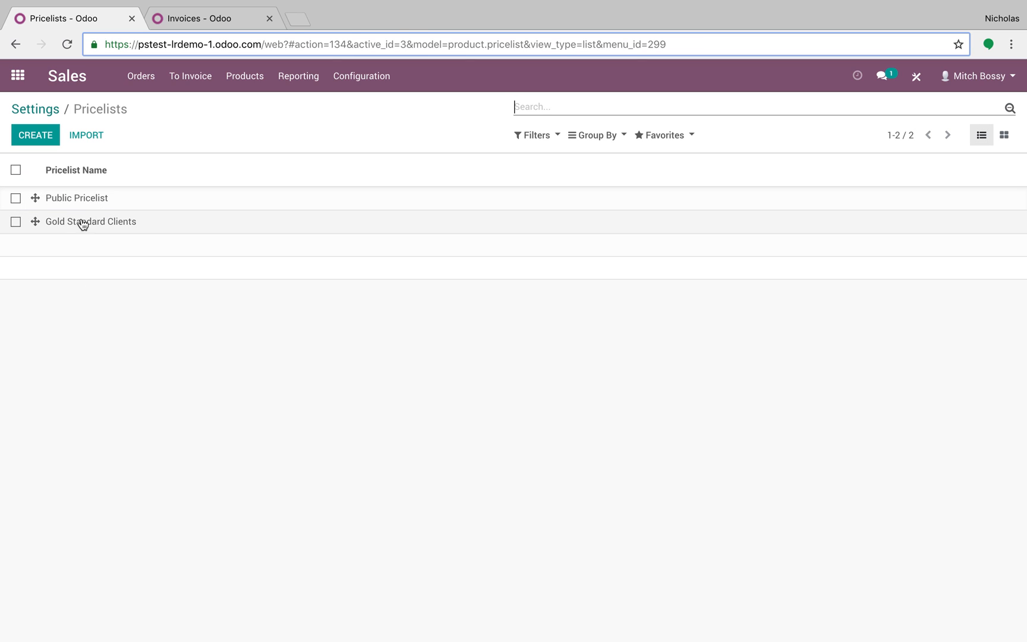
pyautogui.click(125, 222)
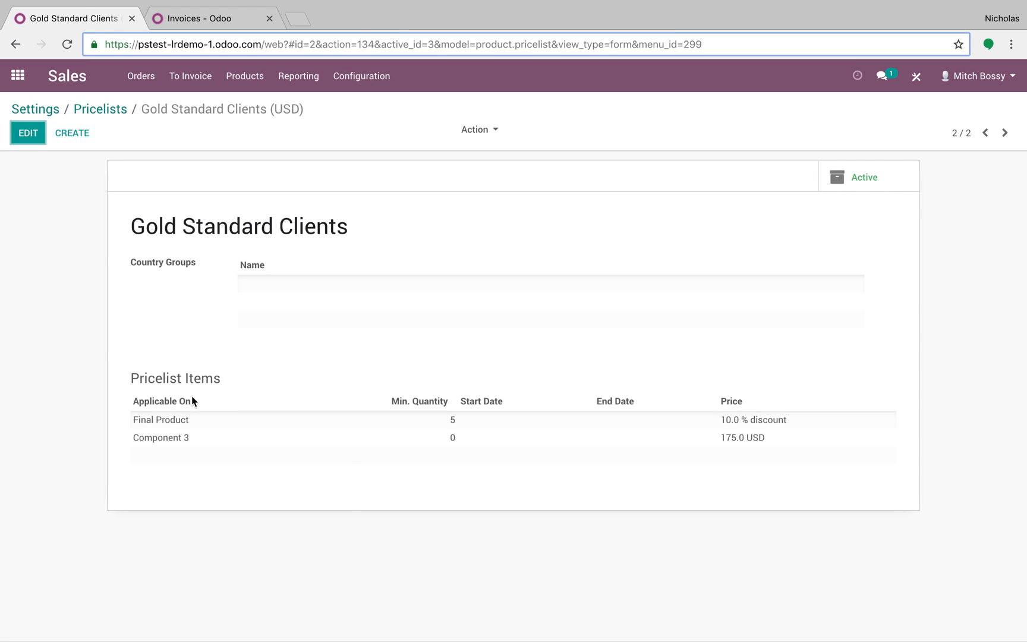
pyautogui.click(31, 140)
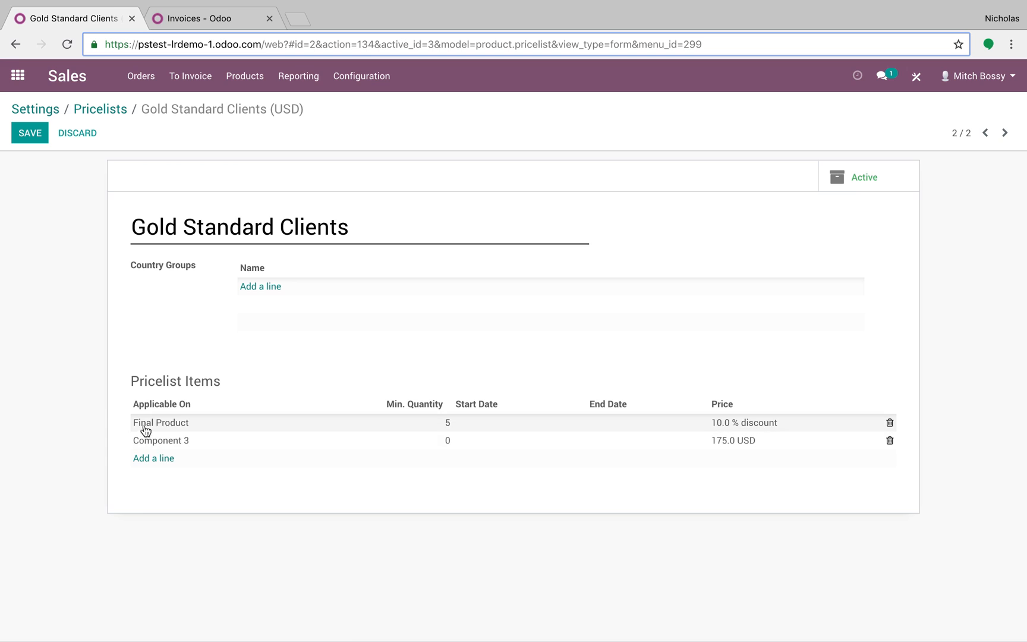
# Step: Open the Final Product pricelist item and review the sales price and cost on its linked product record
pyautogui.click(208, 420)
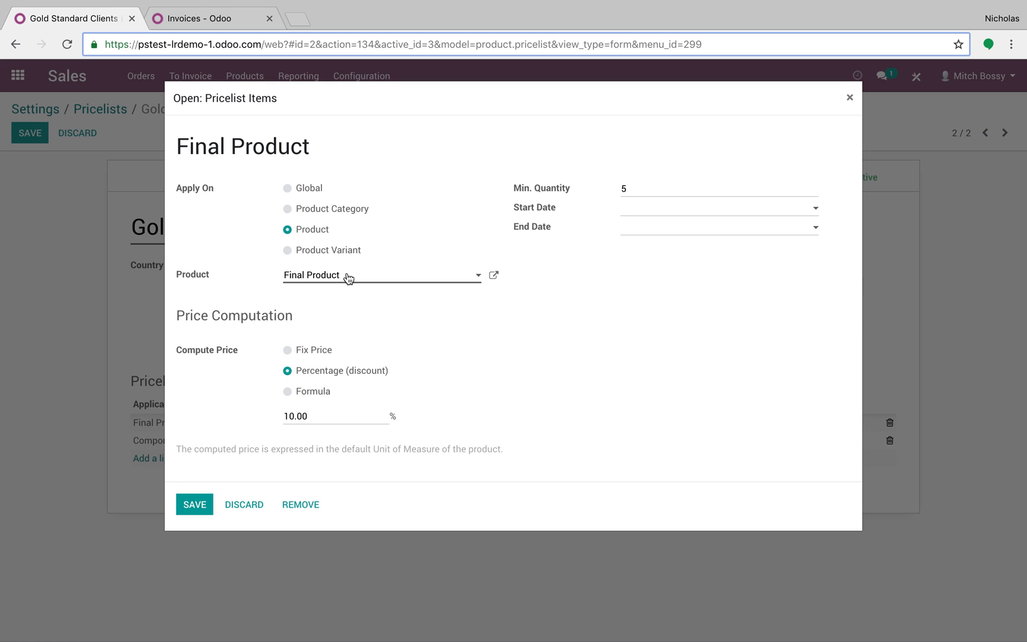
pyautogui.click(493, 274)
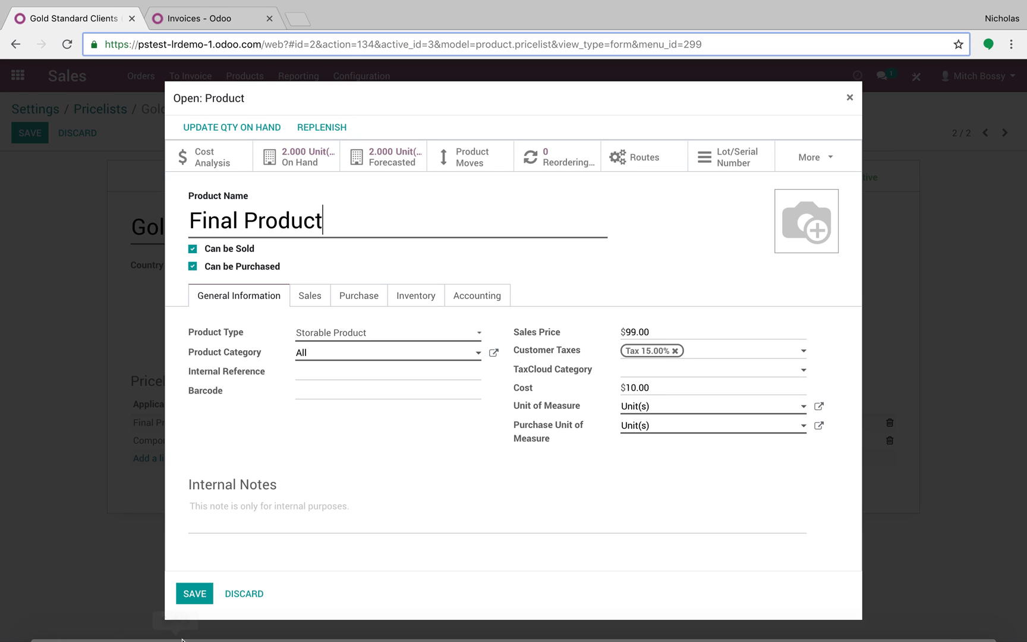
pyautogui.click(195, 593)
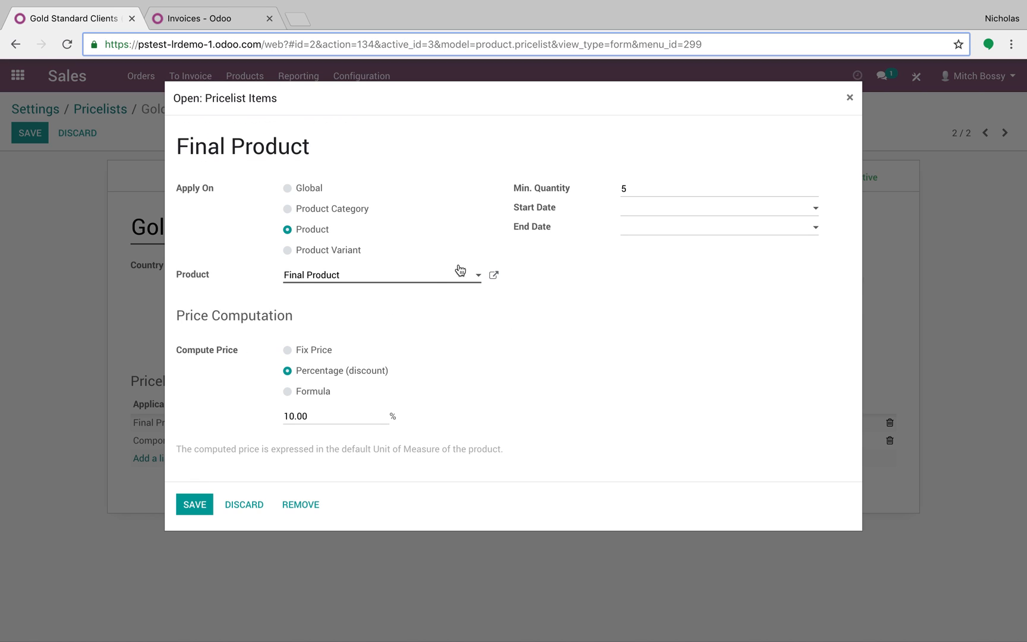
# Step: Switch the Final Product item's price computation to Fix Price at $33 and save the item
pyautogui.moveTo(645, 193); pyautogui.dragTo(612, 197)
pyautogui.click(287, 350)
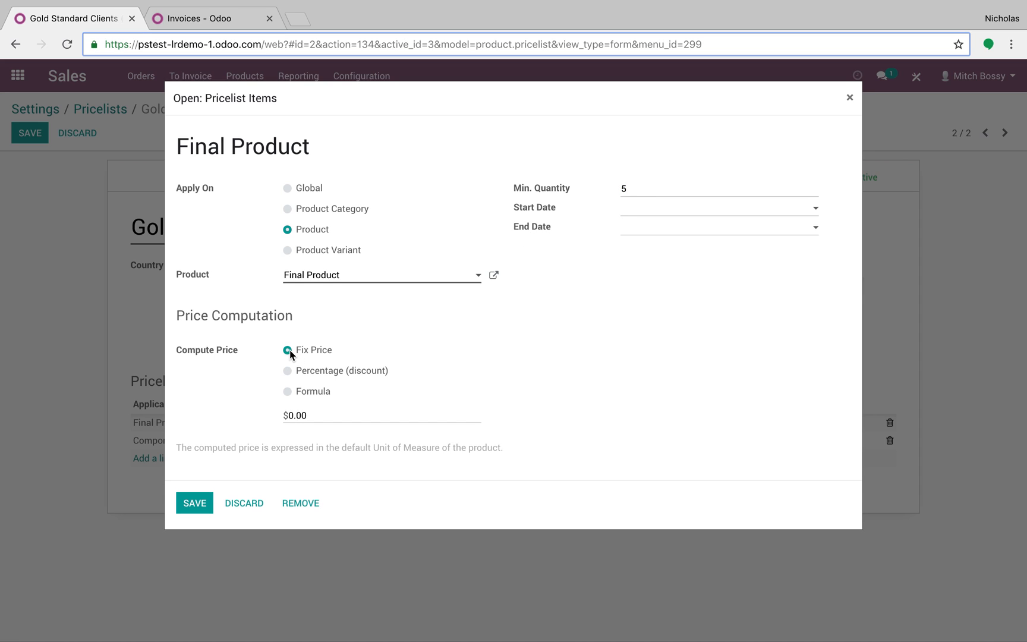
pyautogui.click(337, 415)
pyautogui.write('33')
pyautogui.click(196, 503)
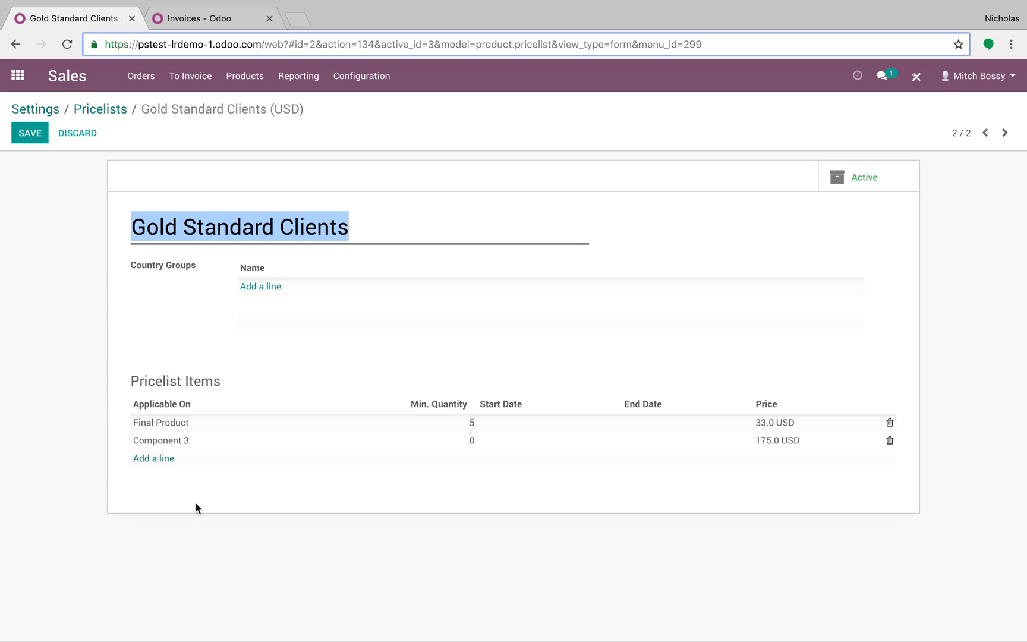
# Step: Change the Component 3 pricelist item to a 50% percentage discount and save the pricelist
pyautogui.click(267, 440)
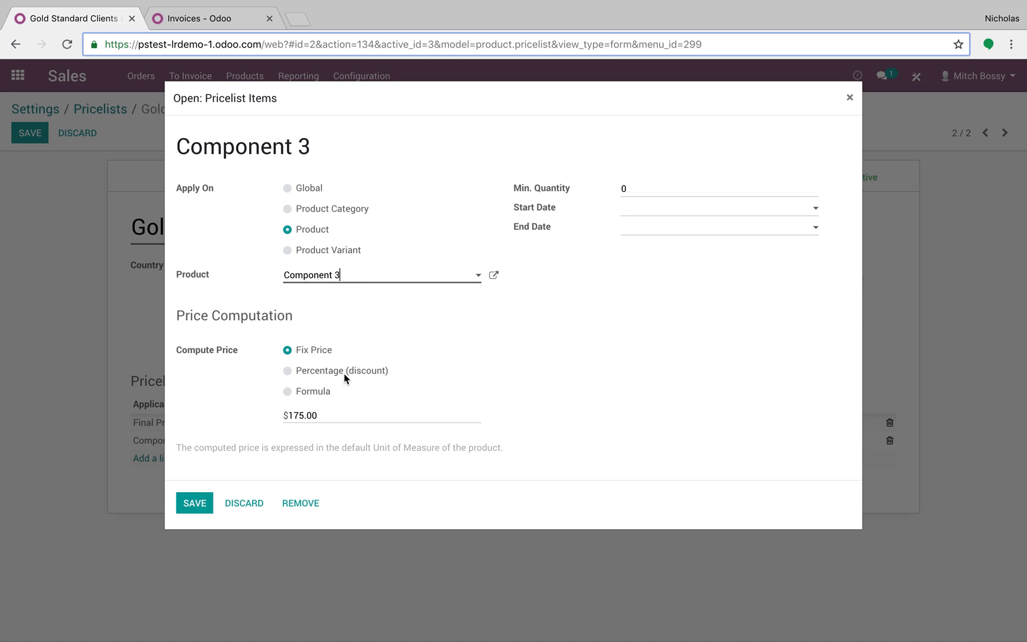
pyautogui.click(315, 372)
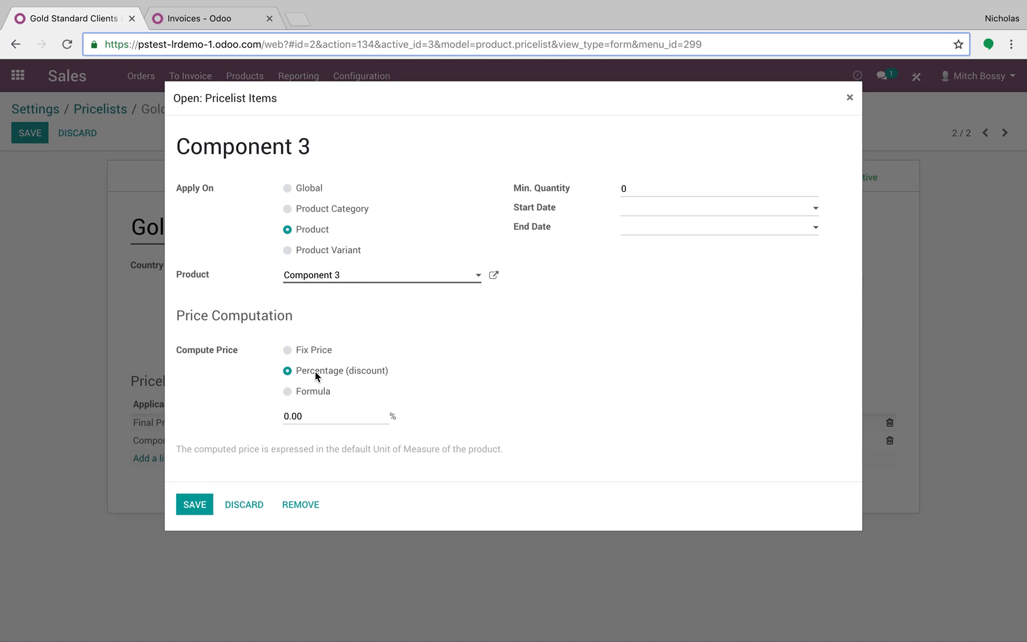
pyautogui.moveTo(320, 415); pyautogui.dragTo(217, 420)
pyautogui.write('1')
pyautogui.write('0')
pyautogui.click(194, 505)
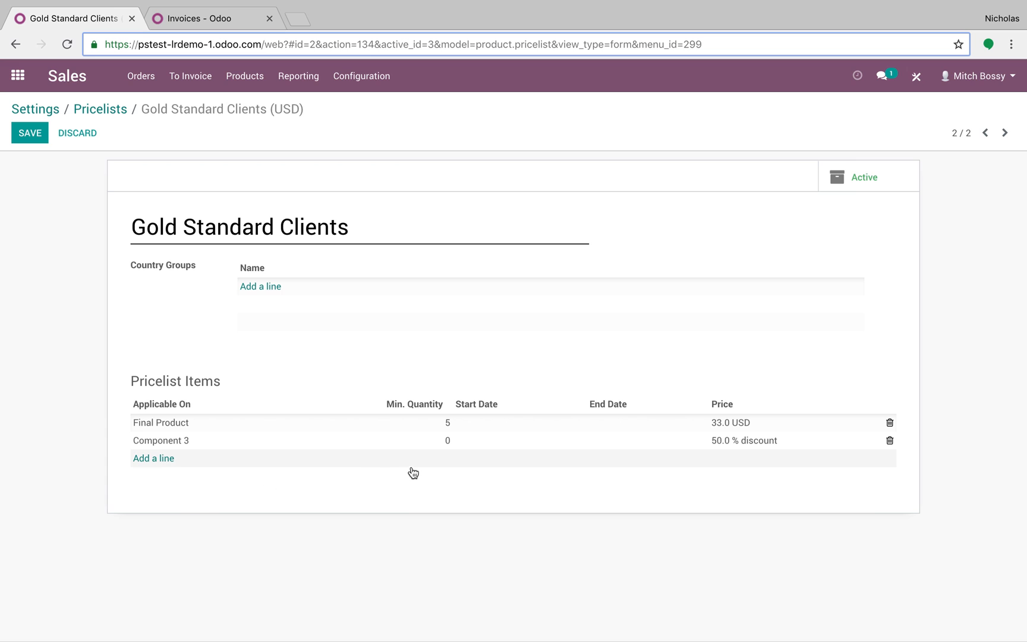
pyautogui.click(31, 132)
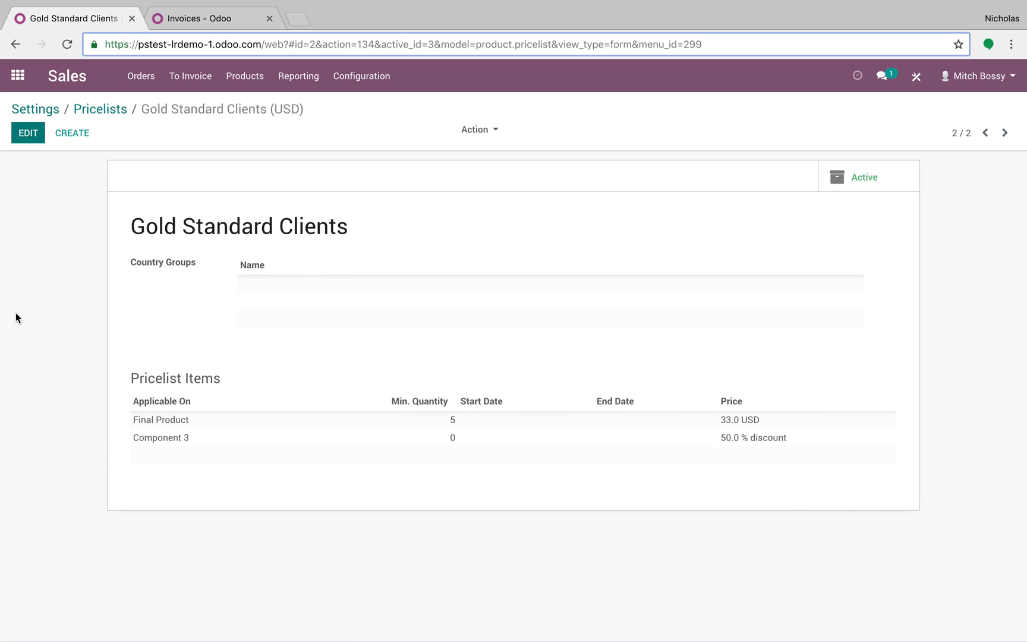
# Step: Add a pricelist item computed by formula, based on Cost with a price discount of -30%
pyautogui.click(28, 132)
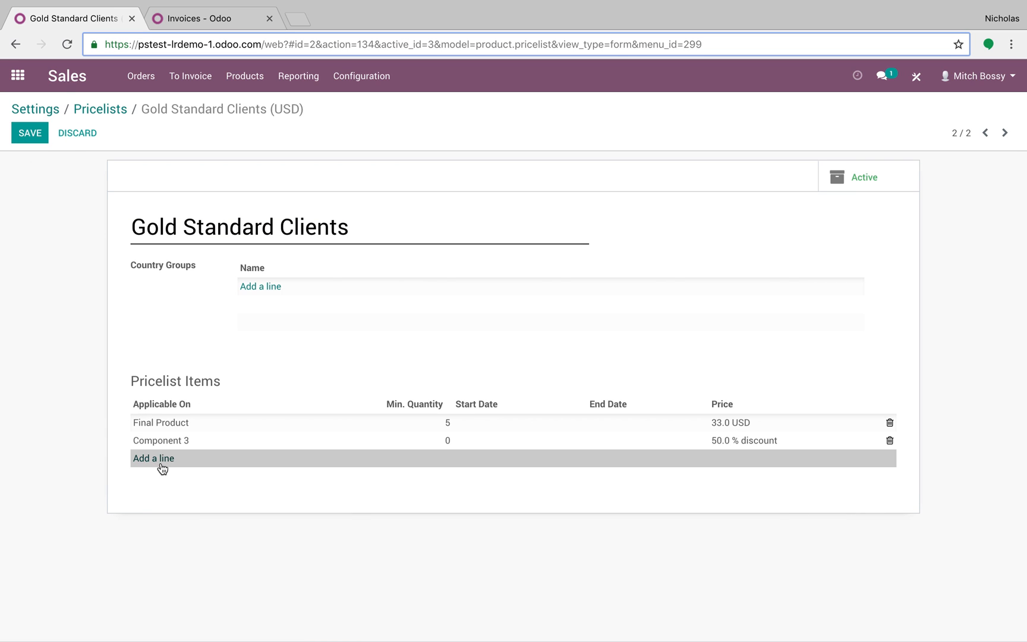
pyautogui.click(162, 466)
pyautogui.click(324, 370)
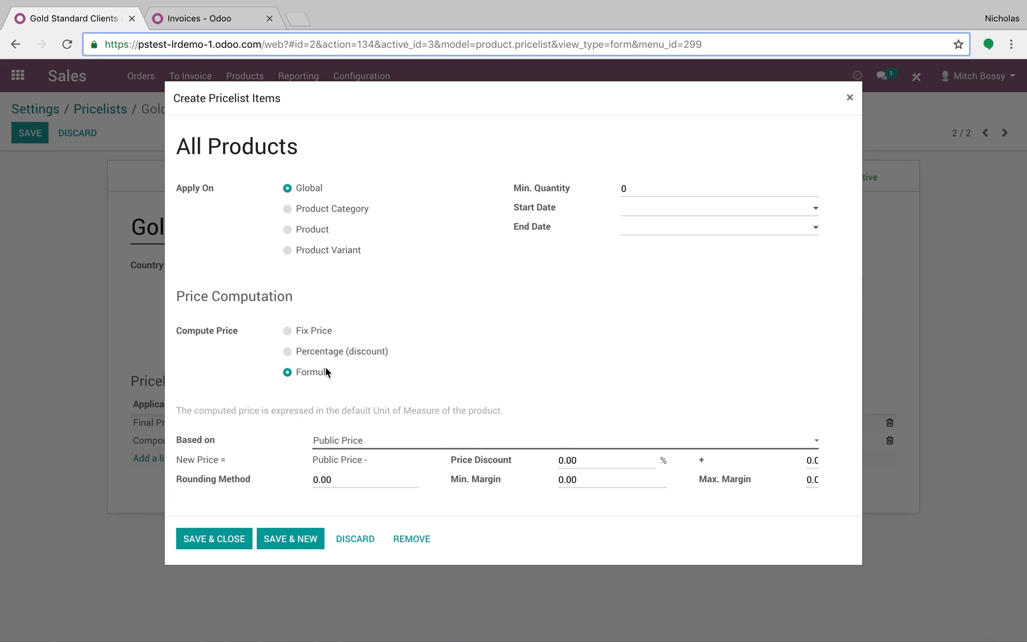
pyautogui.click(331, 440)
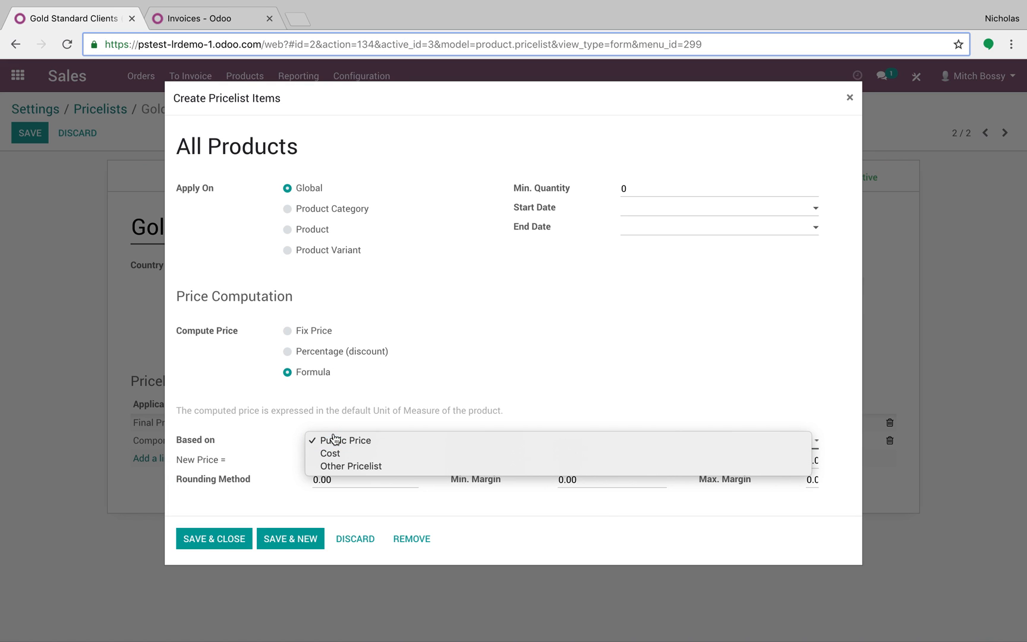
pyautogui.click(372, 454)
pyautogui.press('Tab')
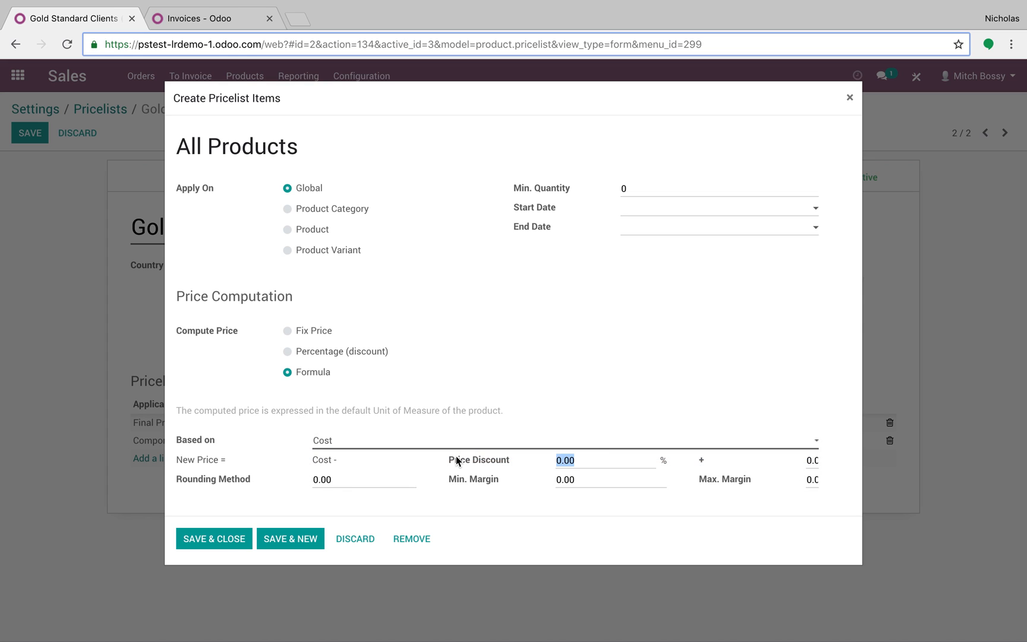
pyautogui.write('-30')
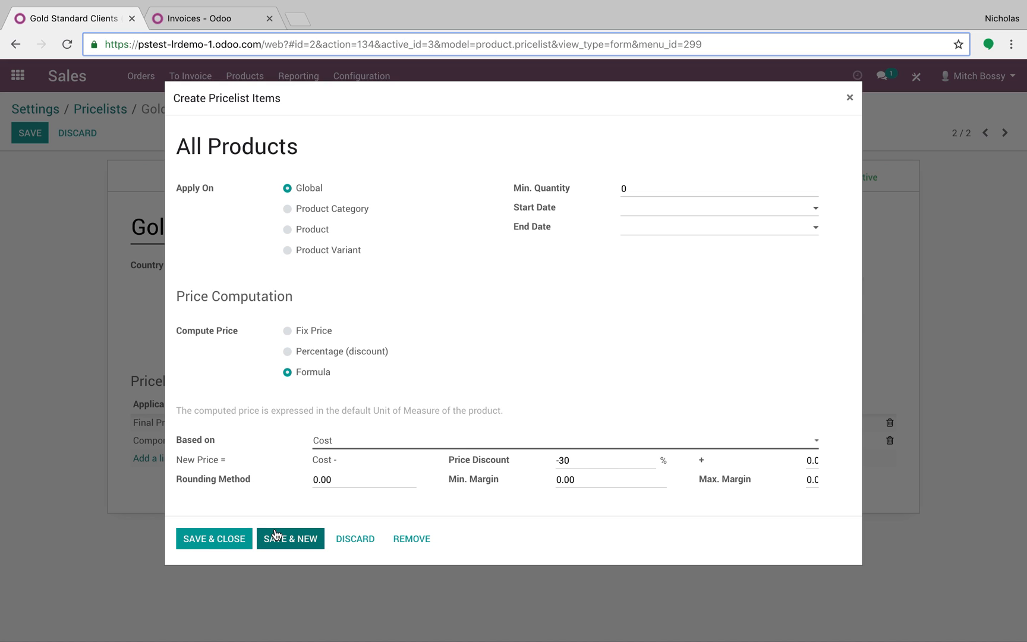
# Step: Apply the new formula item to the product Component 1 and save it to the pricelist
pyautogui.click(310, 230)
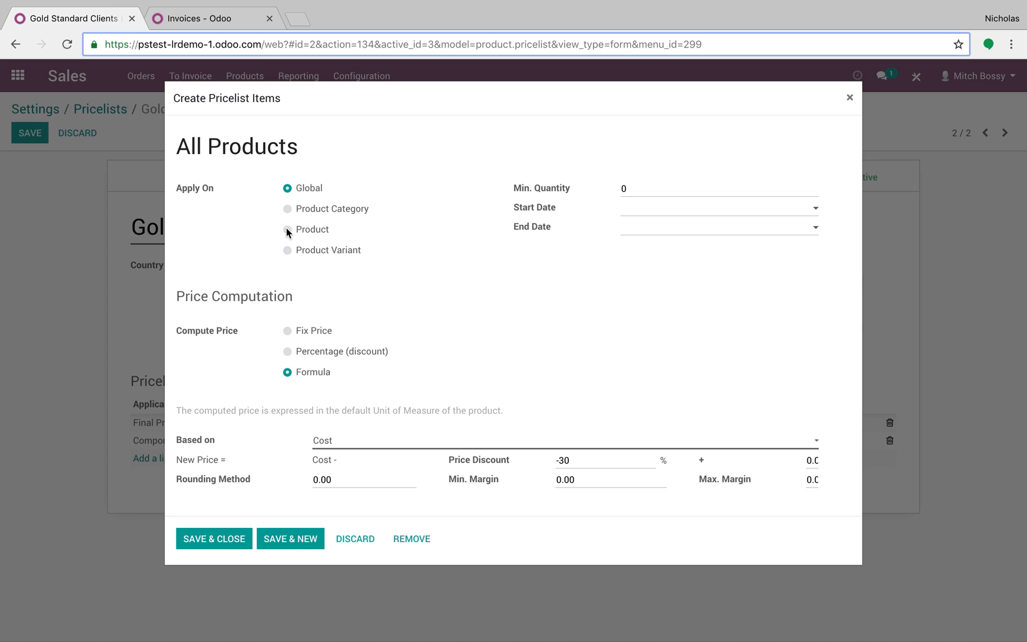
pyautogui.click(287, 229)
pyautogui.click(305, 273)
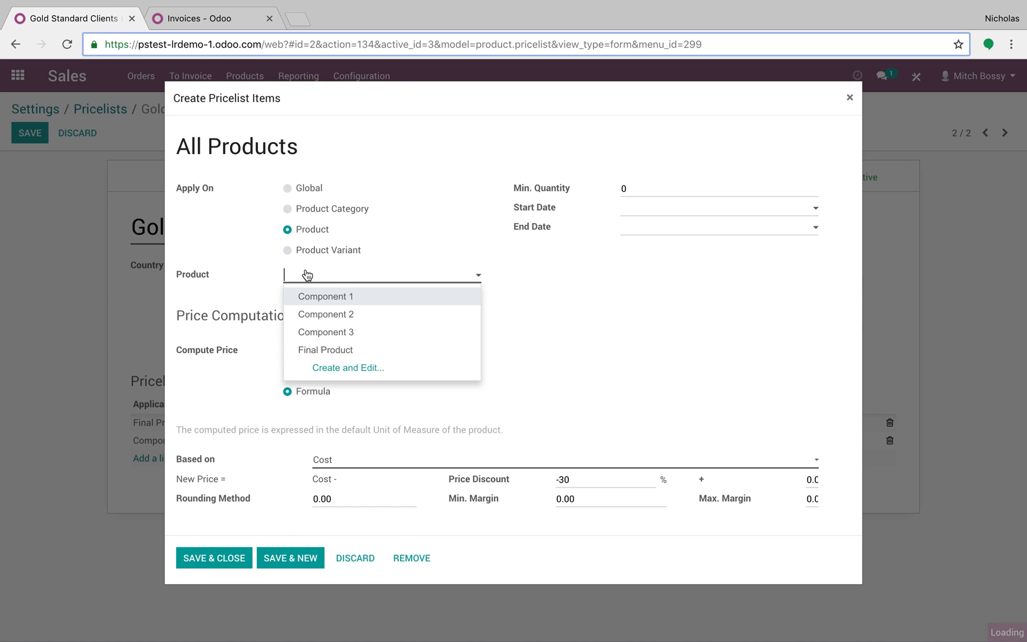
pyautogui.click(326, 296)
pyautogui.click(229, 559)
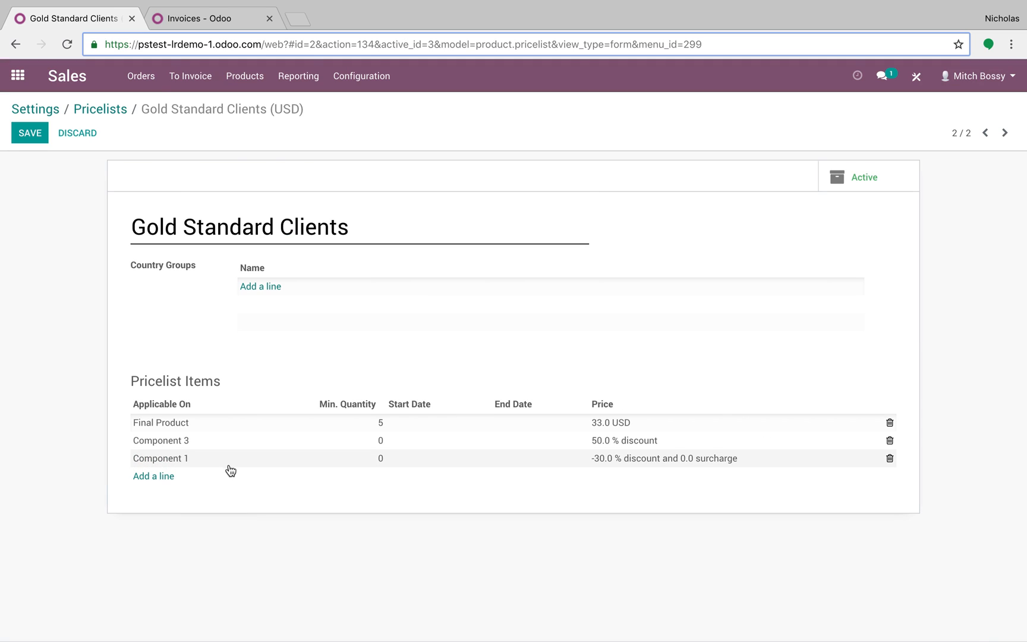
# Step: Review Component 1's product record through its pricelist item and save the Gold Standard Clients pricelist
pyautogui.click(235, 462)
pyautogui.click(494, 275)
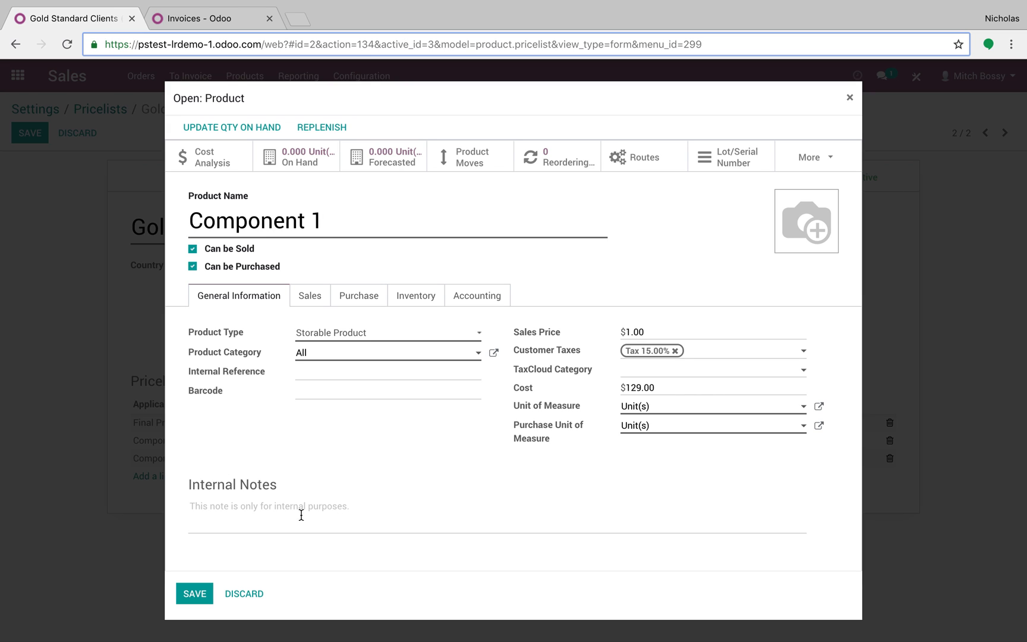
pyautogui.click(193, 593)
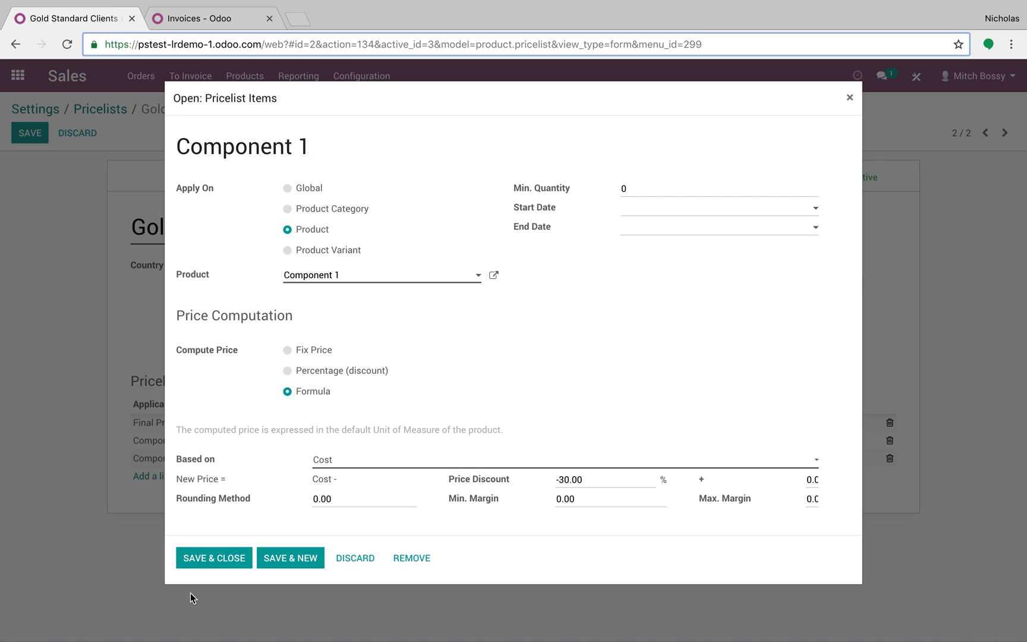
pyautogui.click(208, 559)
pyautogui.click(31, 133)
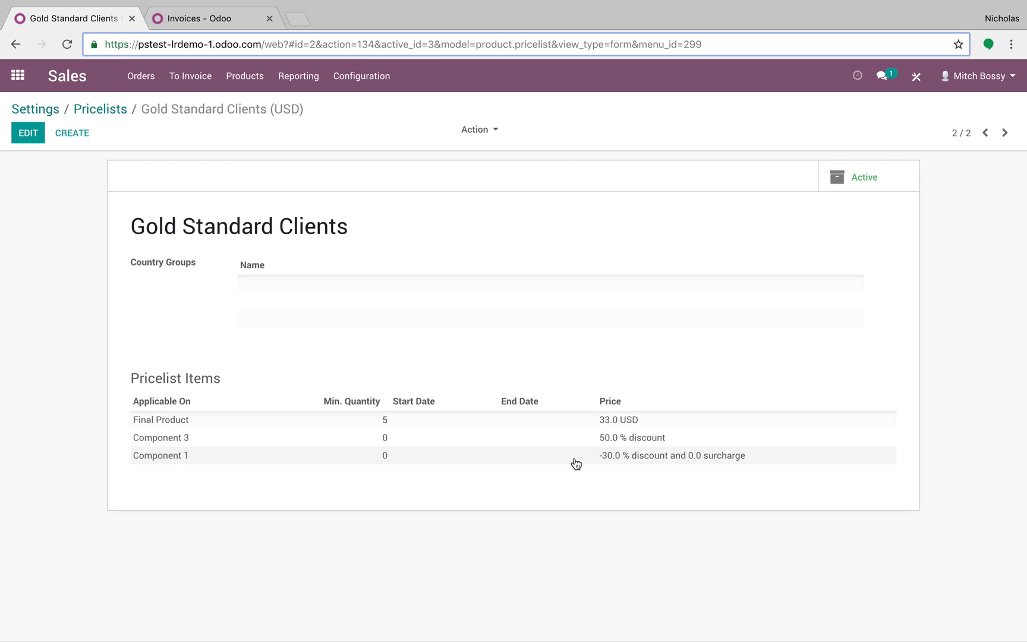
# Step: Open the second customer's record and check which pricelist is assigned in the Sales & Purchases details
pyautogui.click(142, 86)
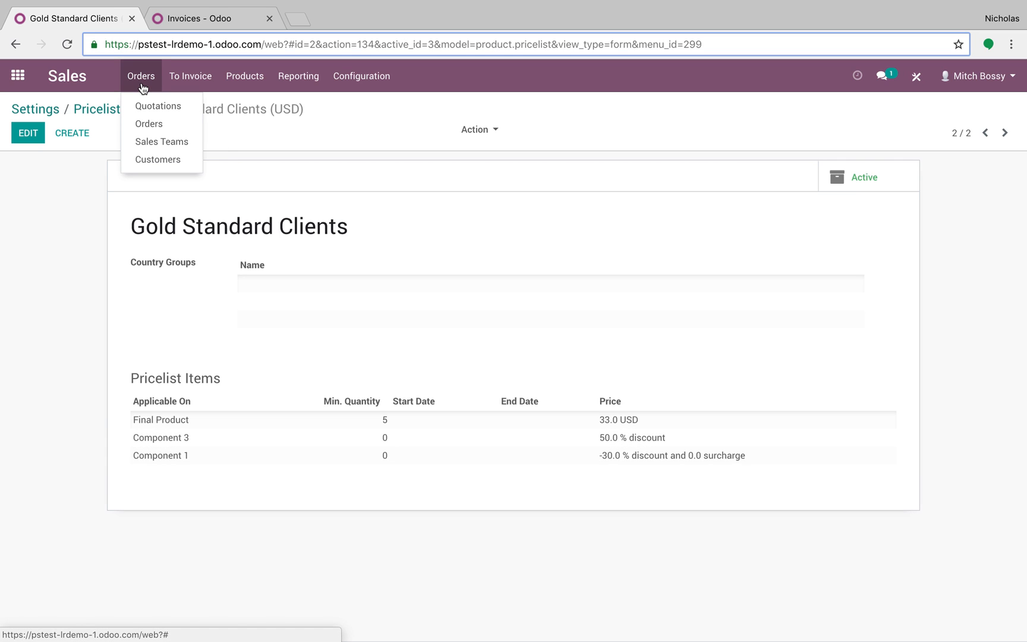
pyautogui.click(157, 160)
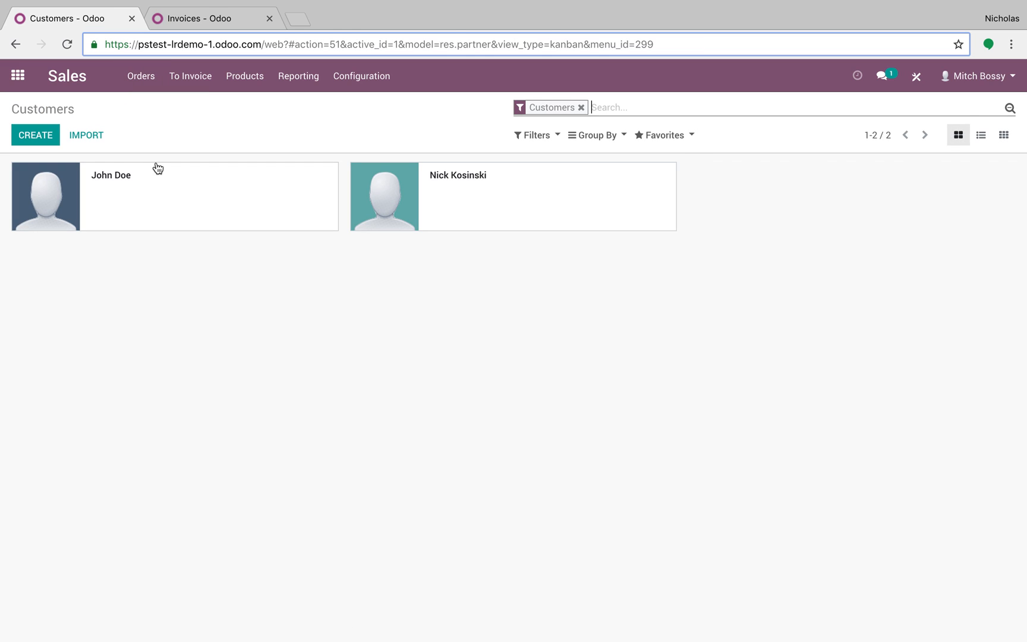
pyautogui.click(530, 202)
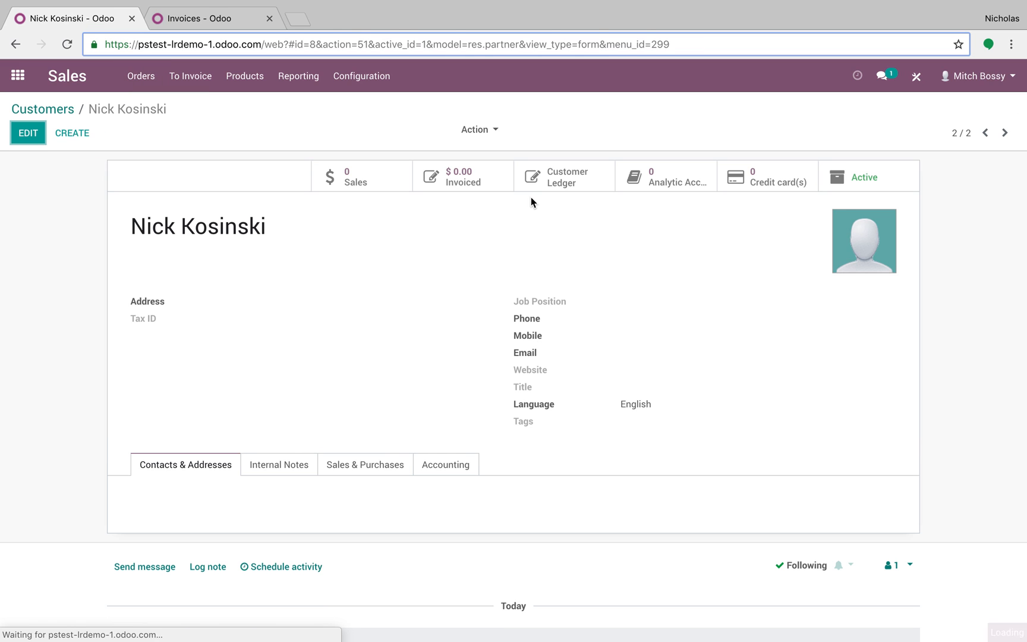
pyautogui.click(390, 464)
pyautogui.scroll(-2, 390, 463)
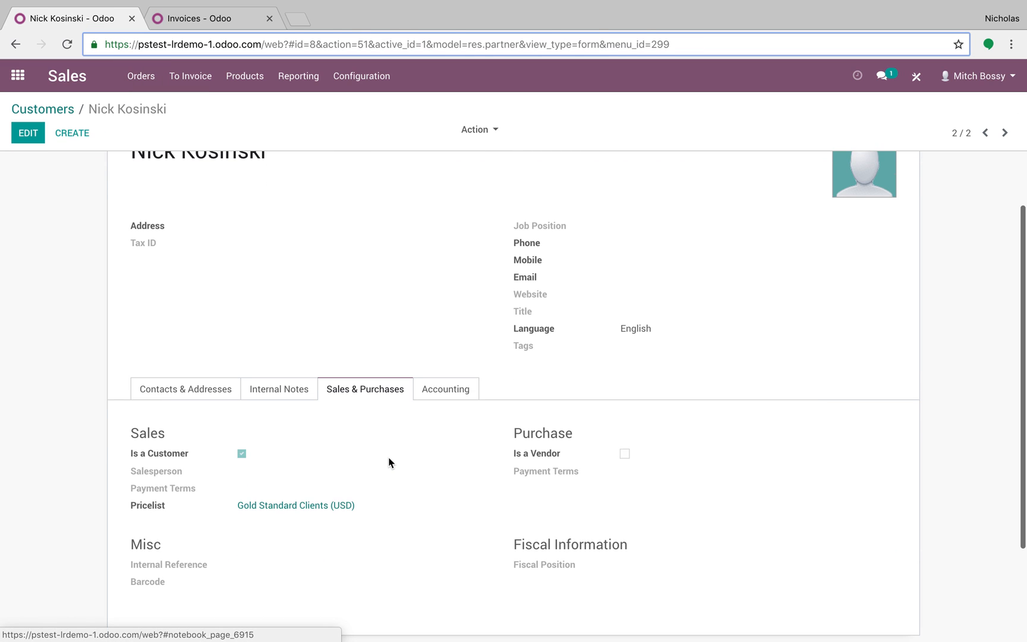
pyautogui.click(28, 133)
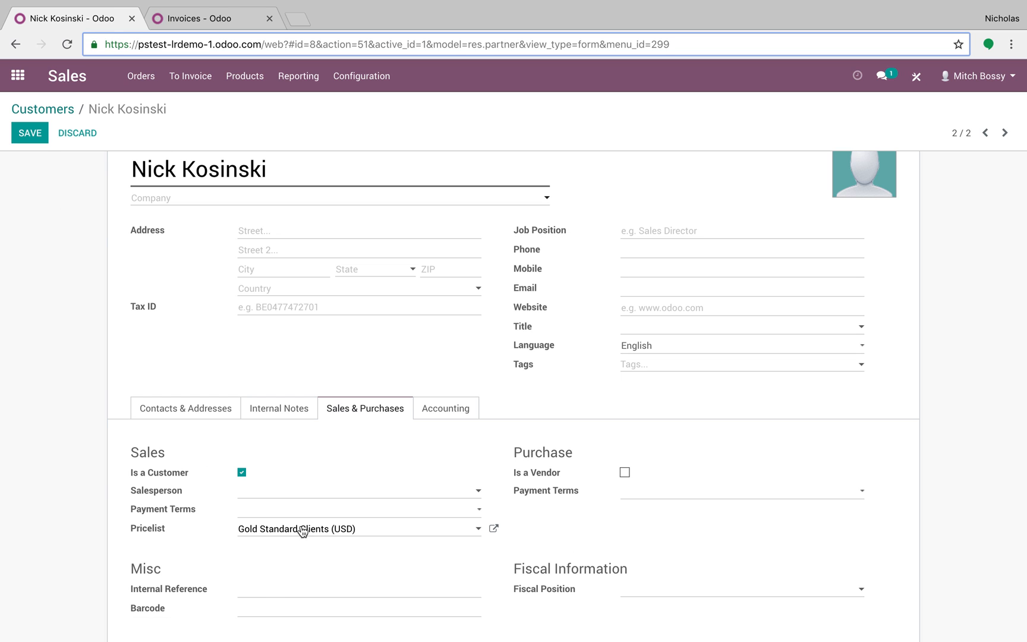
pyautogui.click(38, 136)
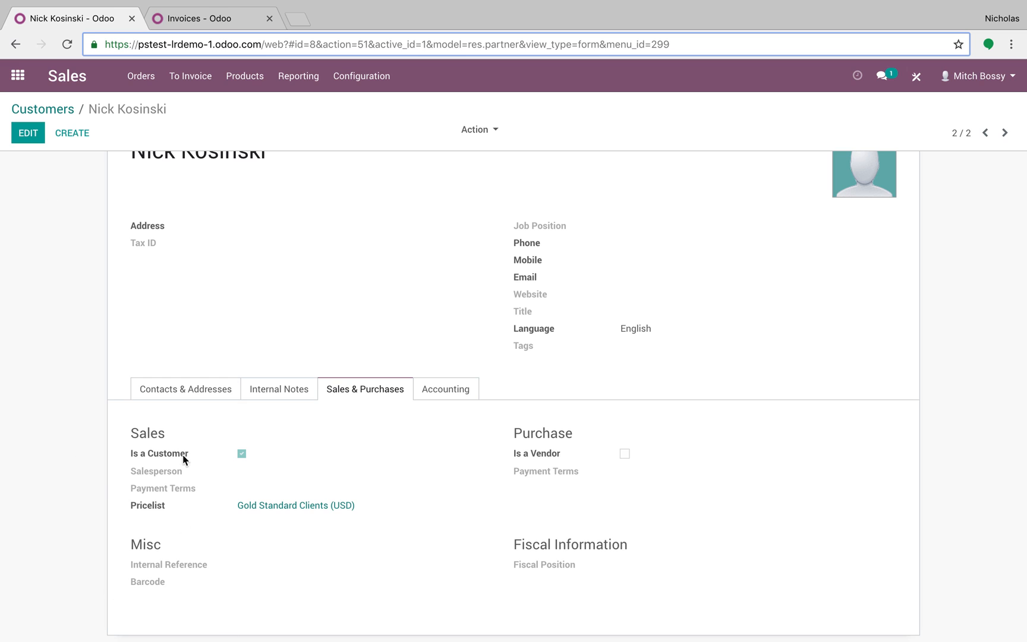
pyautogui.click(214, 397)
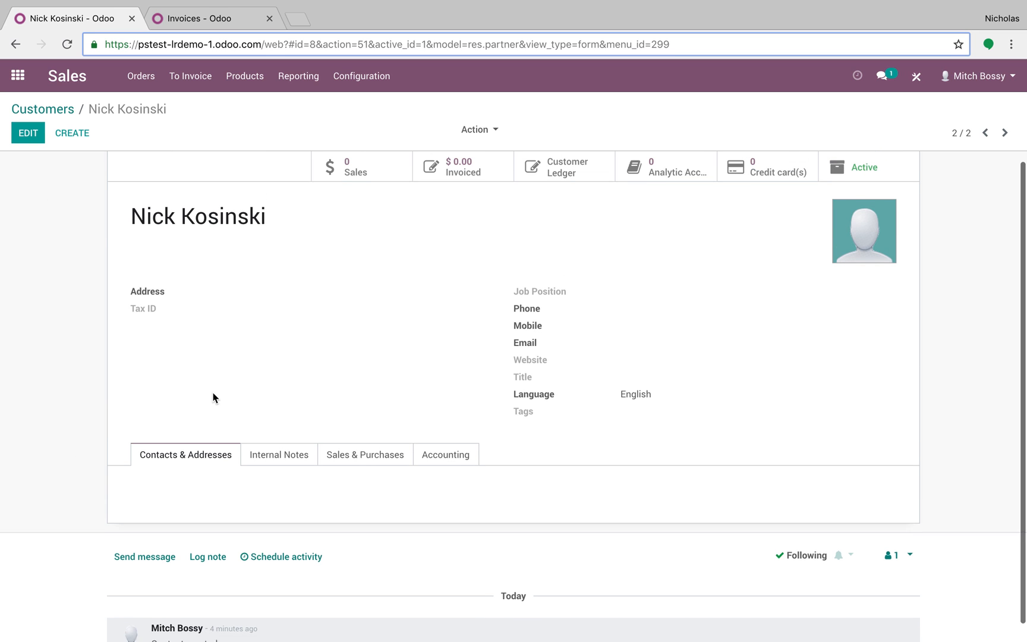
# Step: Create a new quotation for the customer on the Gold Standard Clients pricelist and review that pricelist's items
pyautogui.click(140, 76)
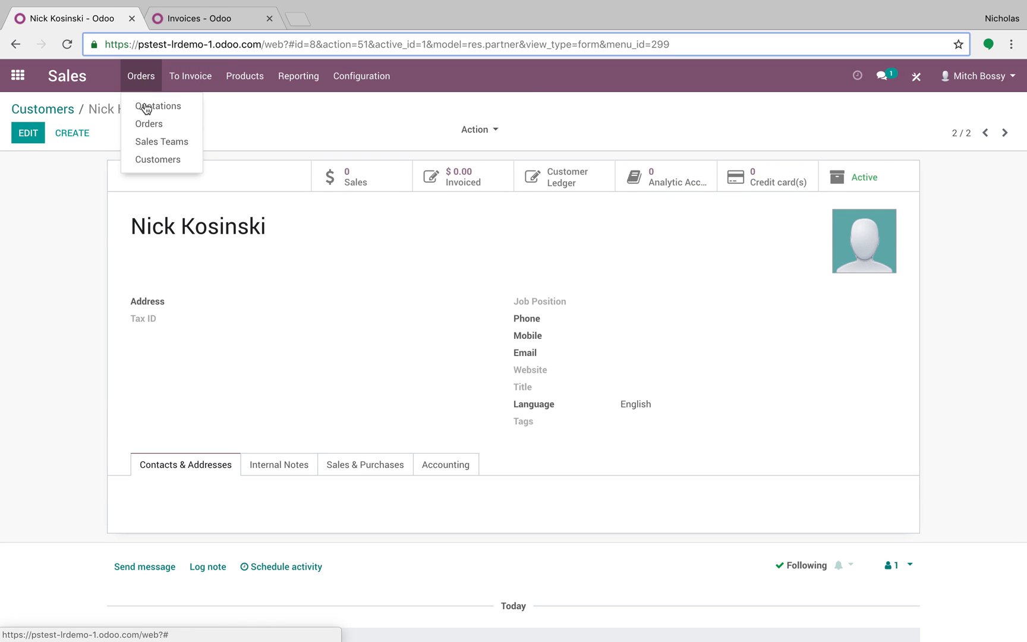
pyautogui.click(159, 105)
pyautogui.click(47, 139)
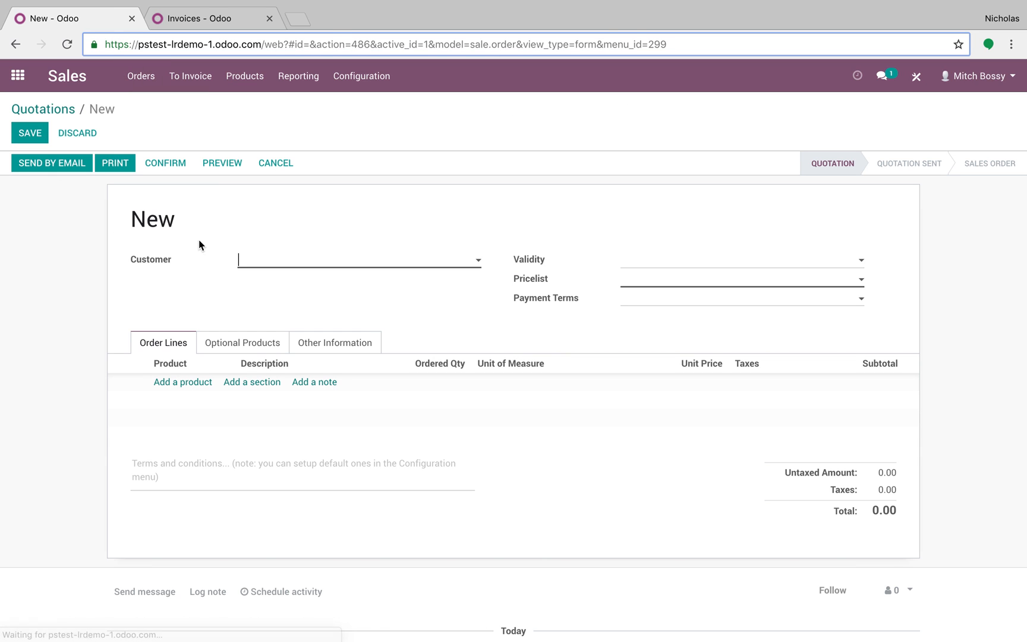
pyautogui.click(270, 259)
pyautogui.click(284, 299)
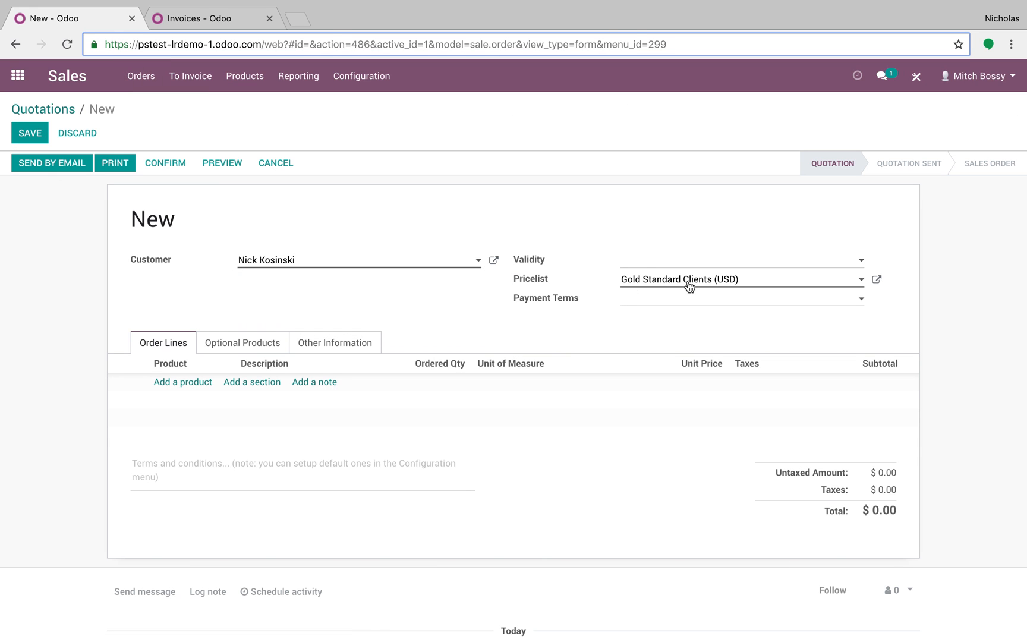
pyautogui.click(876, 279)
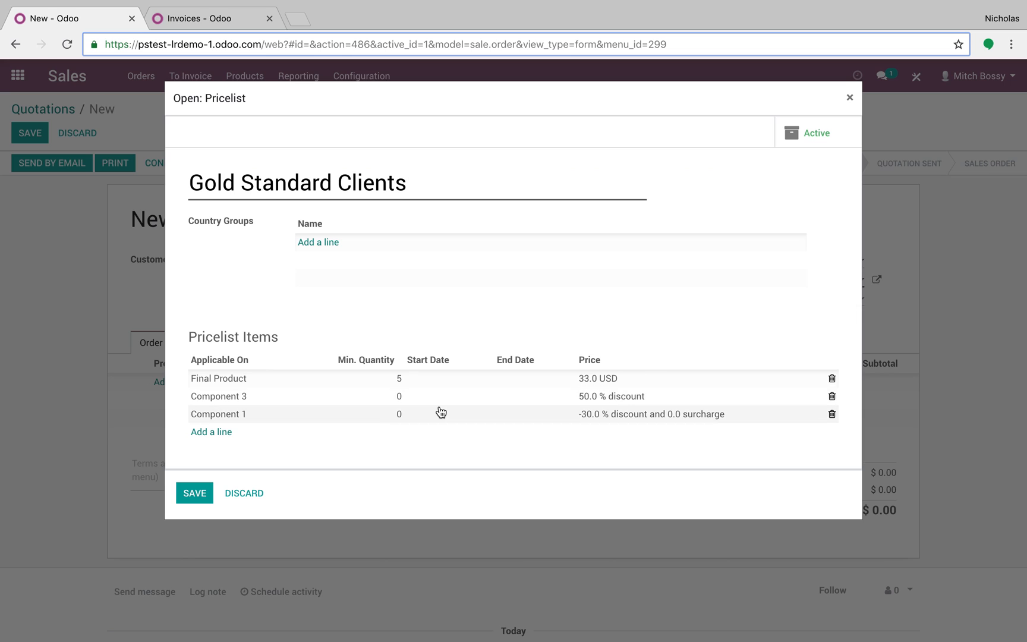
pyautogui.click(195, 492)
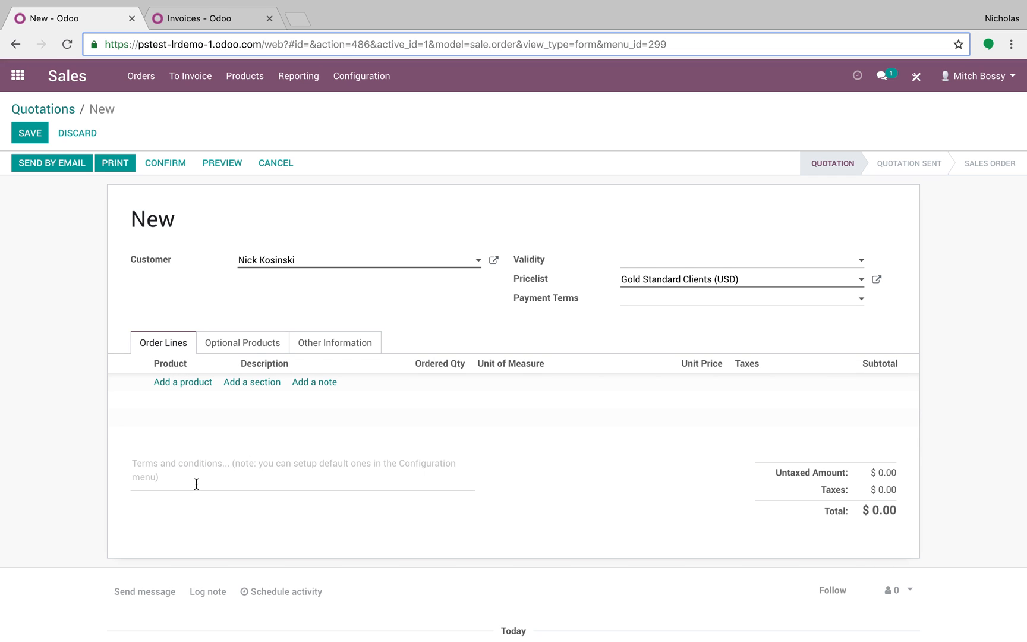
# Step: Add Final Product to the quotation's order lines and check its minimum quantity and price in the Gold Standard Clients pricelist
pyautogui.click(186, 382)
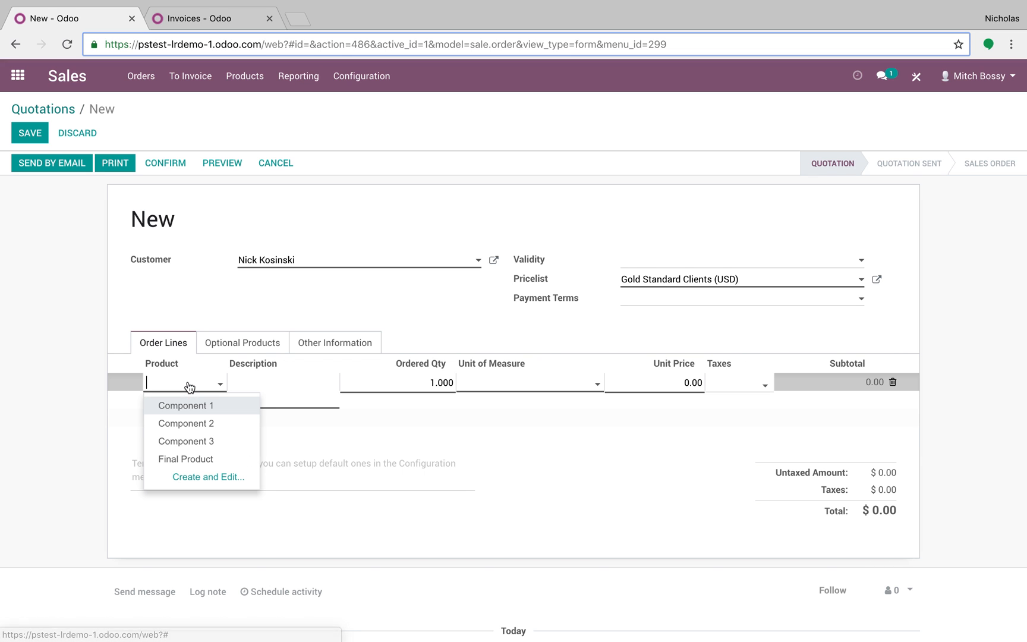
pyautogui.click(199, 459)
pyautogui.click(877, 281)
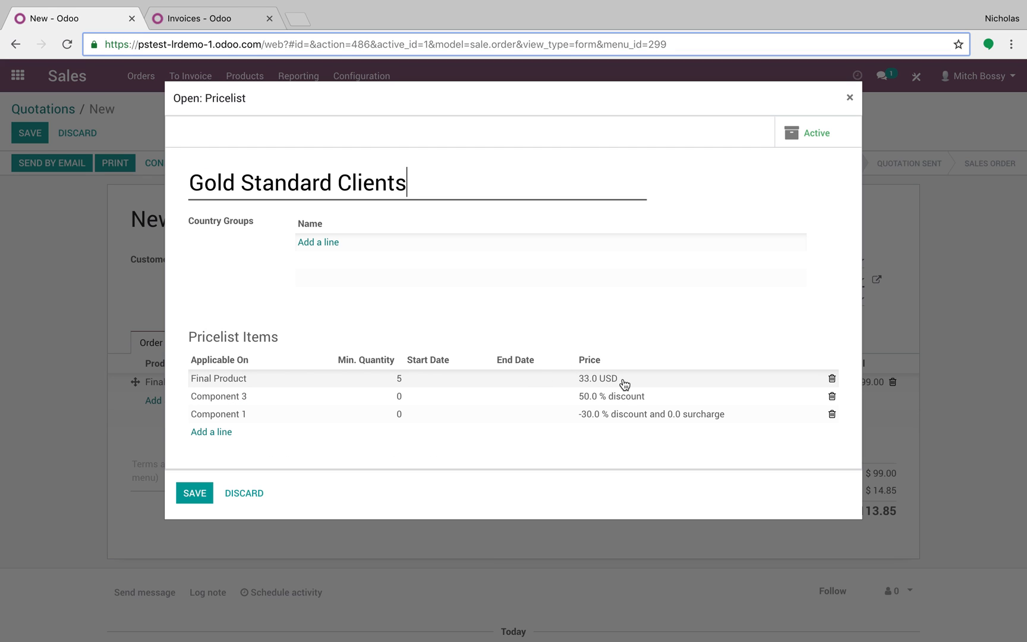
pyautogui.click(194, 494)
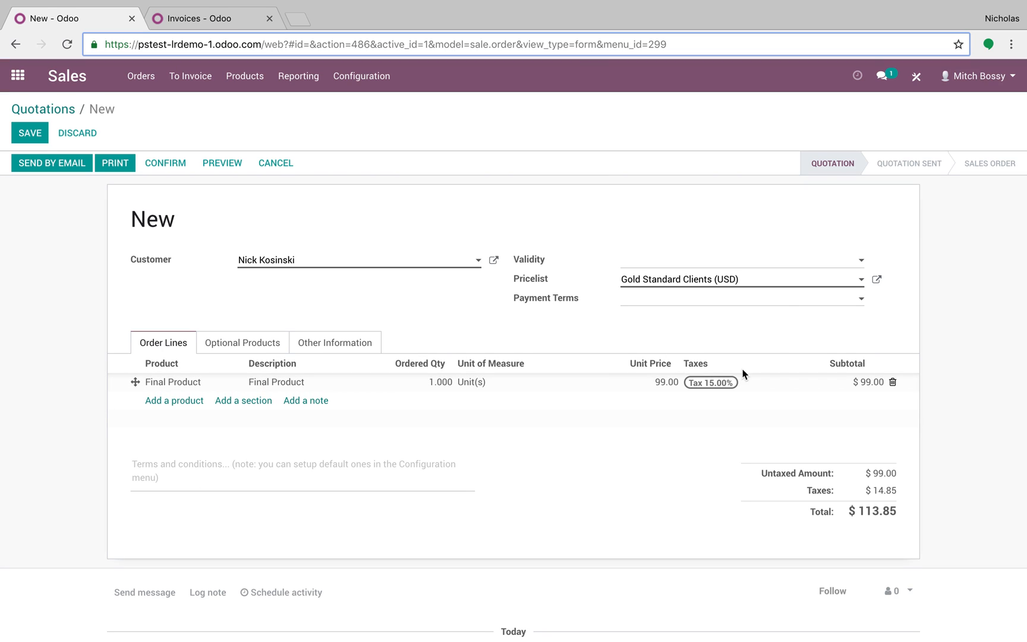
pyautogui.click(876, 279)
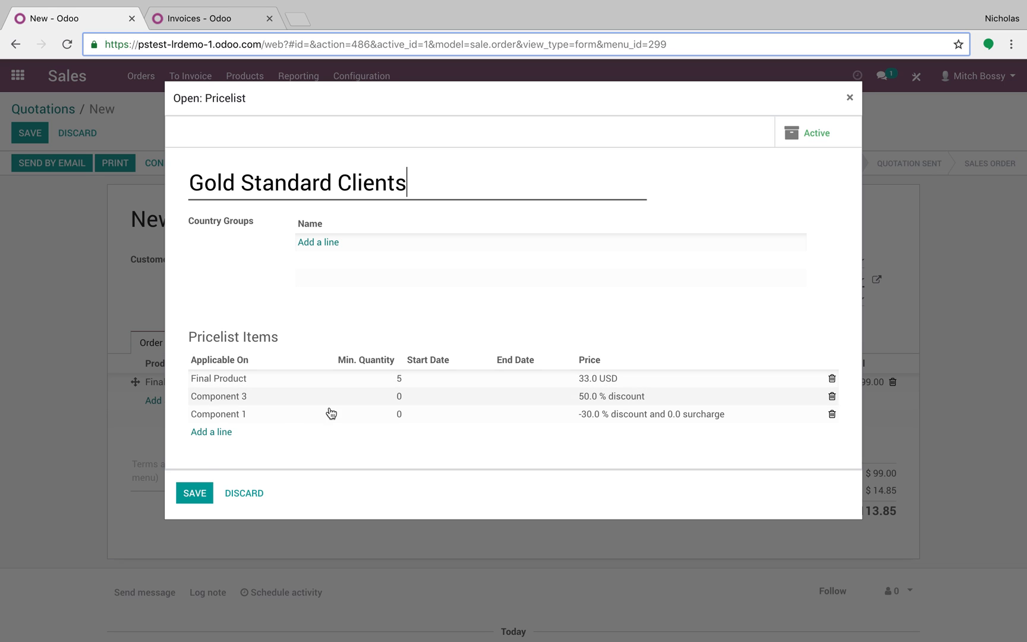
pyautogui.click(194, 492)
# Step: Set the ordered quantity of Final Product to 6 and acknowledge the inventory warning
pyautogui.click(430, 387)
pyautogui.write('6')
pyautogui.click(523, 486)
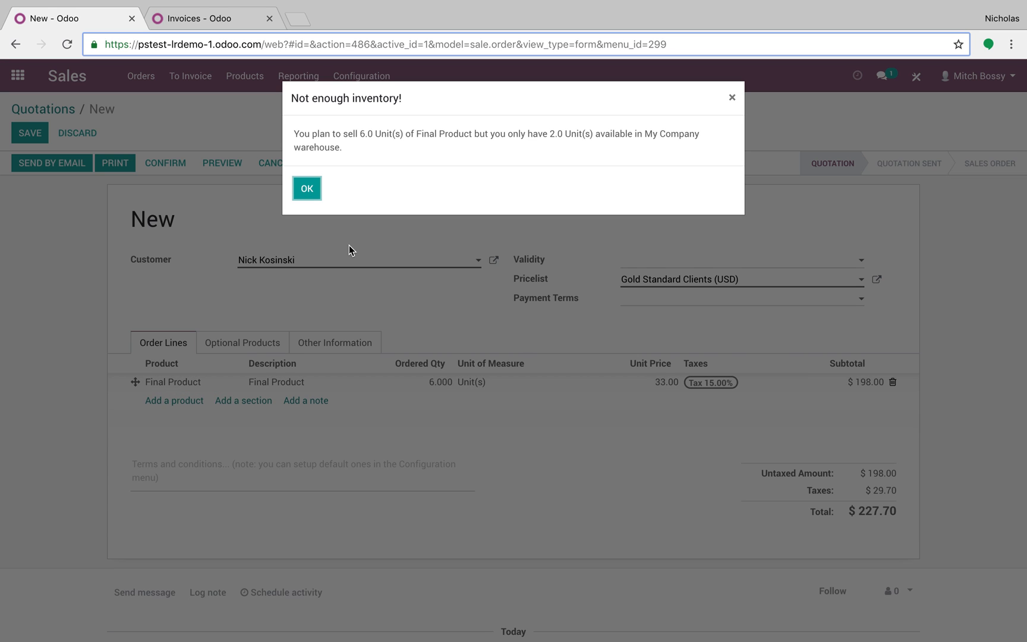
pyautogui.click(314, 196)
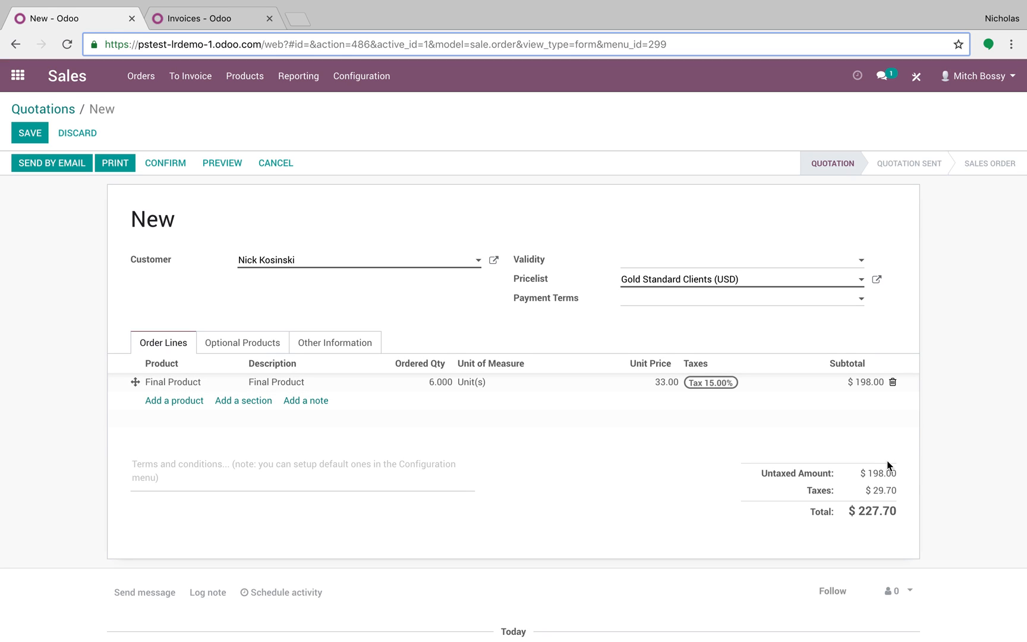
# Step: Add Component 1 to the quotation's order lines and check its formula in the Gold Standard Clients pricelist
pyautogui.click(172, 400)
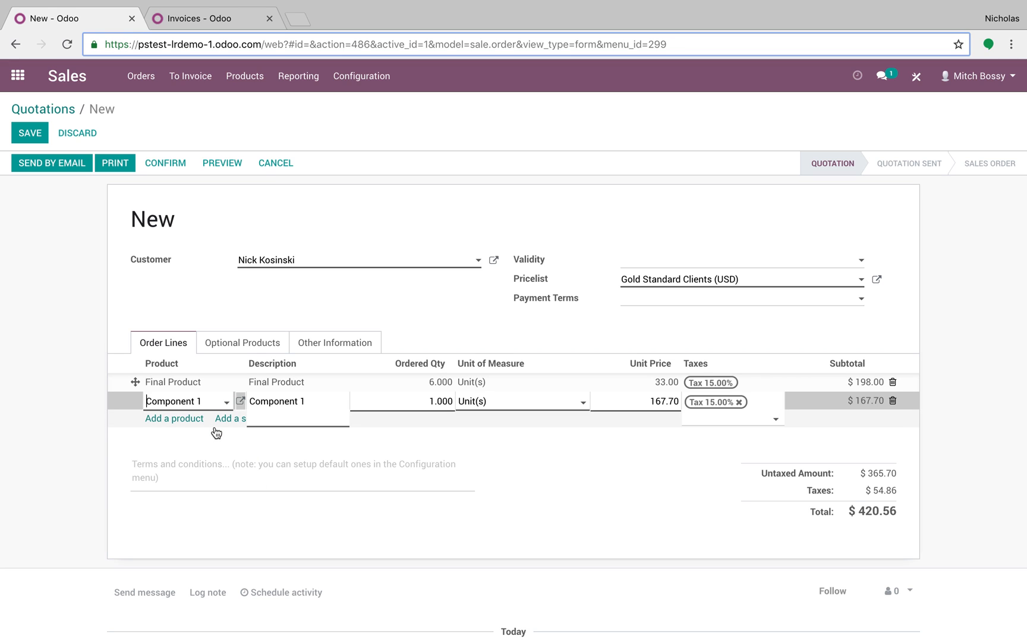
pyautogui.click(876, 279)
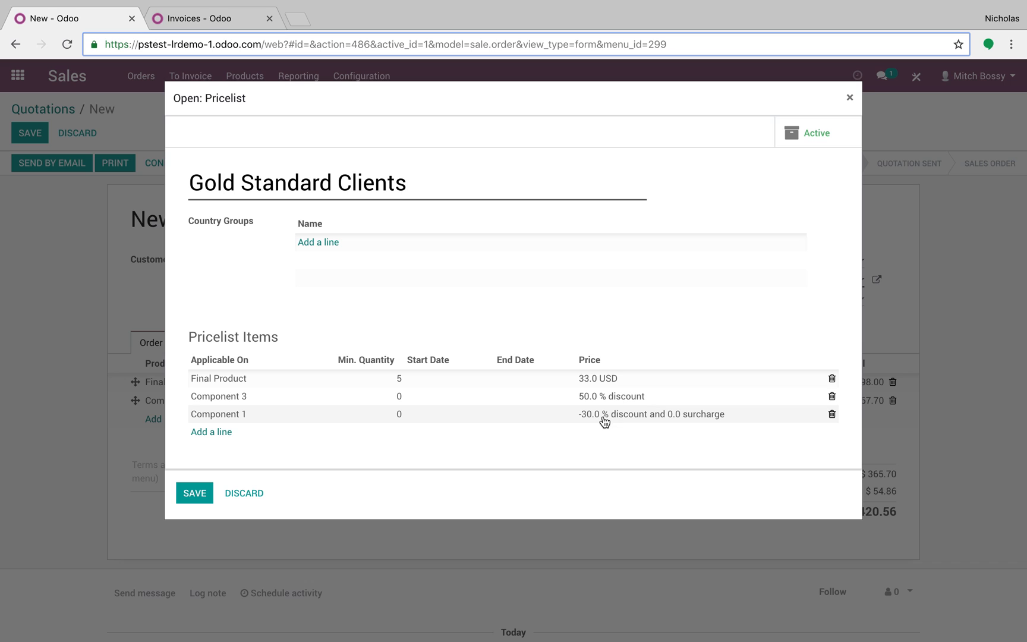
pyautogui.click(195, 501)
# Step: Check the cost in Component 1's product record from its order line and save the record
pyautogui.click(193, 408)
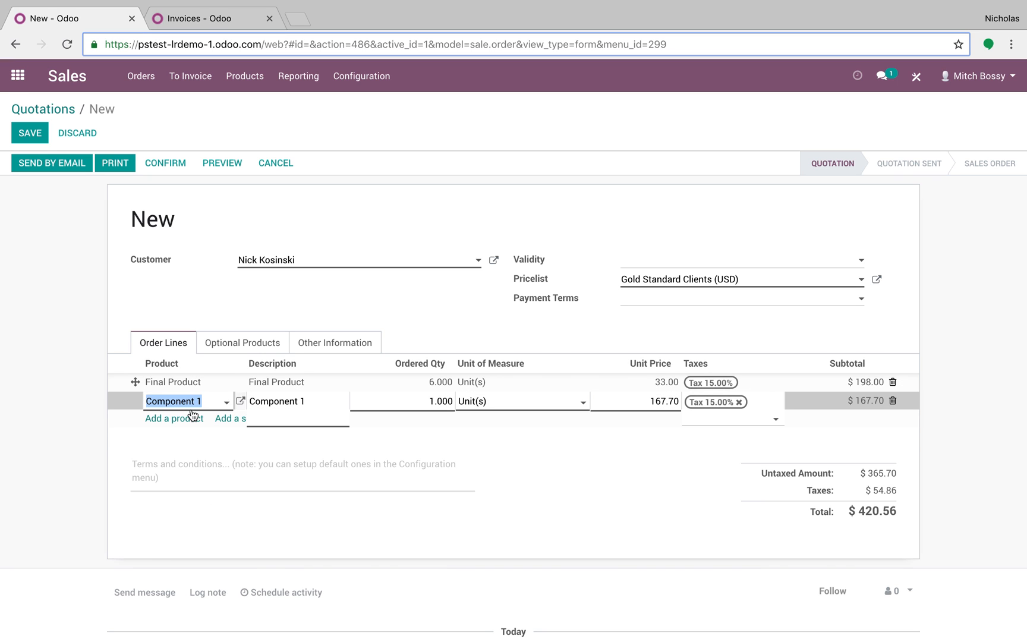
pyautogui.click(240, 401)
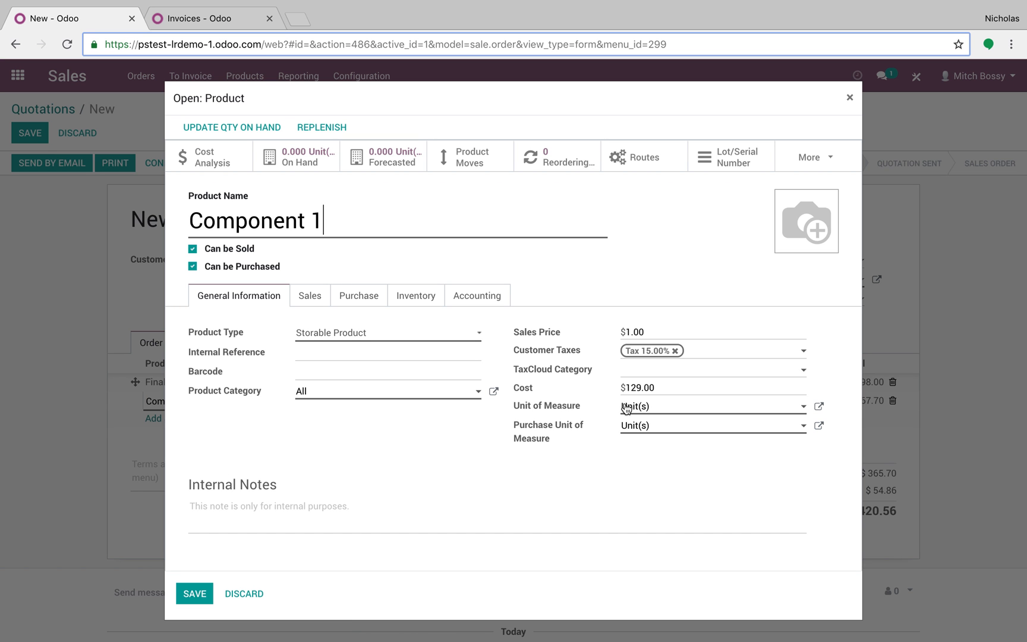
pyautogui.click(196, 593)
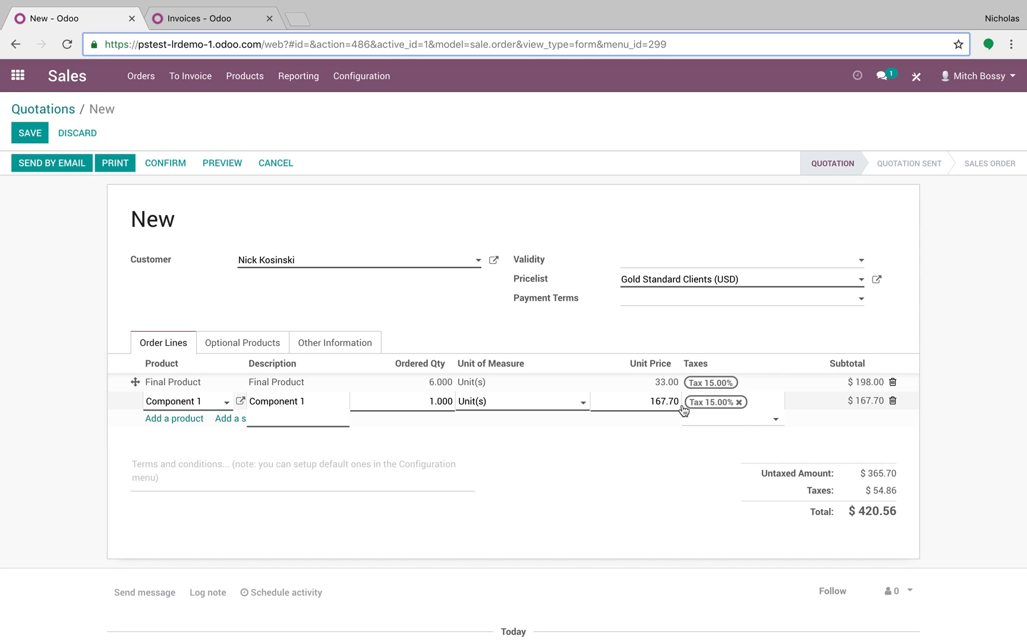
# Step: Add Component 3 as another order line of the quotation and acknowledge the inventory warning
pyautogui.click(177, 419)
pyautogui.click(172, 420)
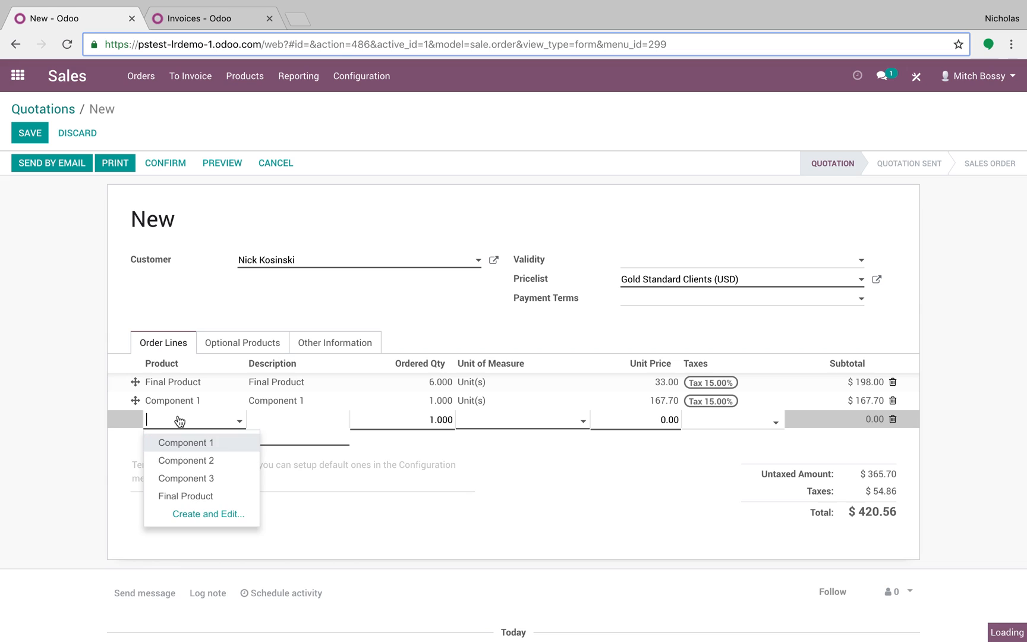
pyautogui.click(181, 478)
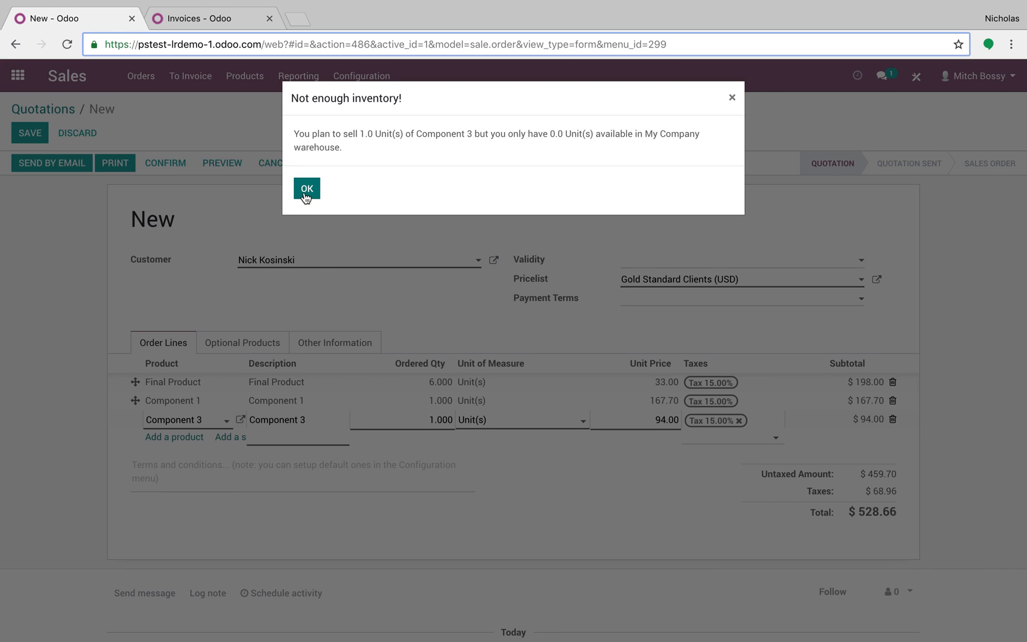
pyautogui.click(304, 191)
# Step: Check Component 3's discount in the Gold Standard Clients pricelist and its sales price in the product record
pyautogui.click(877, 279)
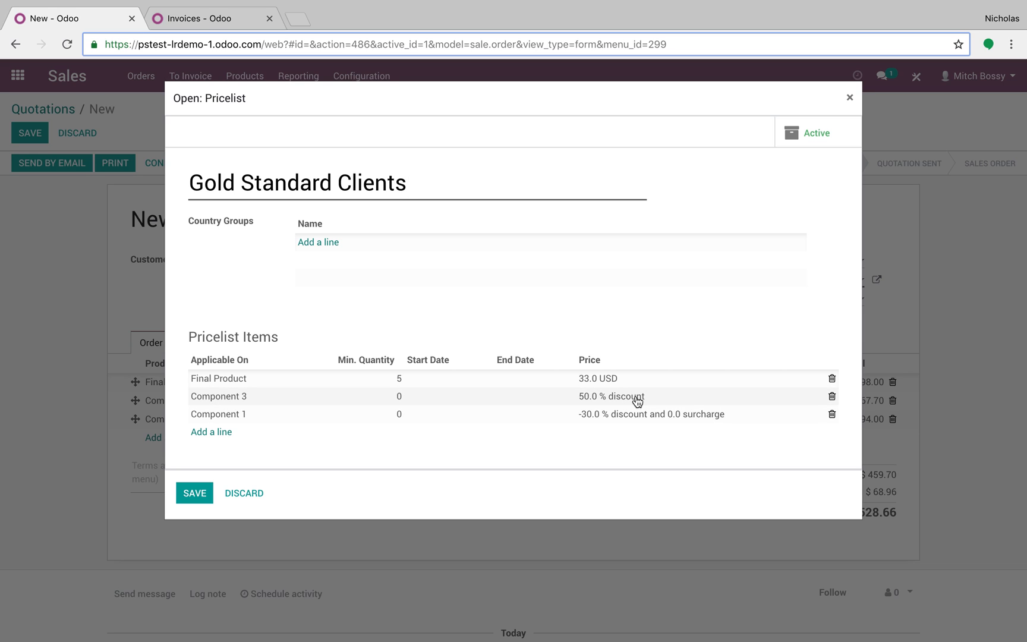
pyautogui.click(195, 495)
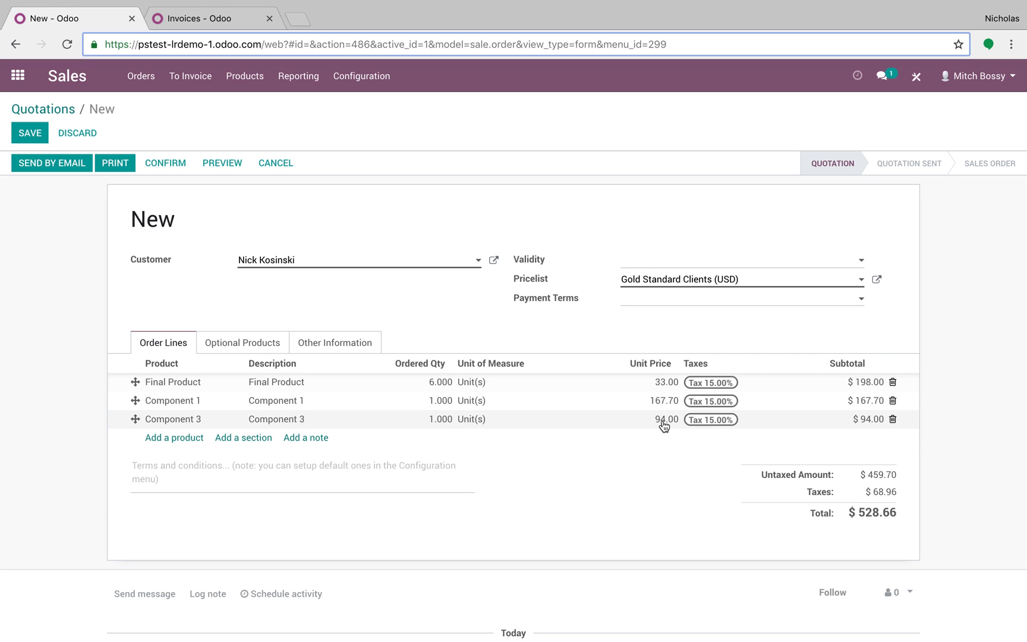
pyautogui.click(203, 420)
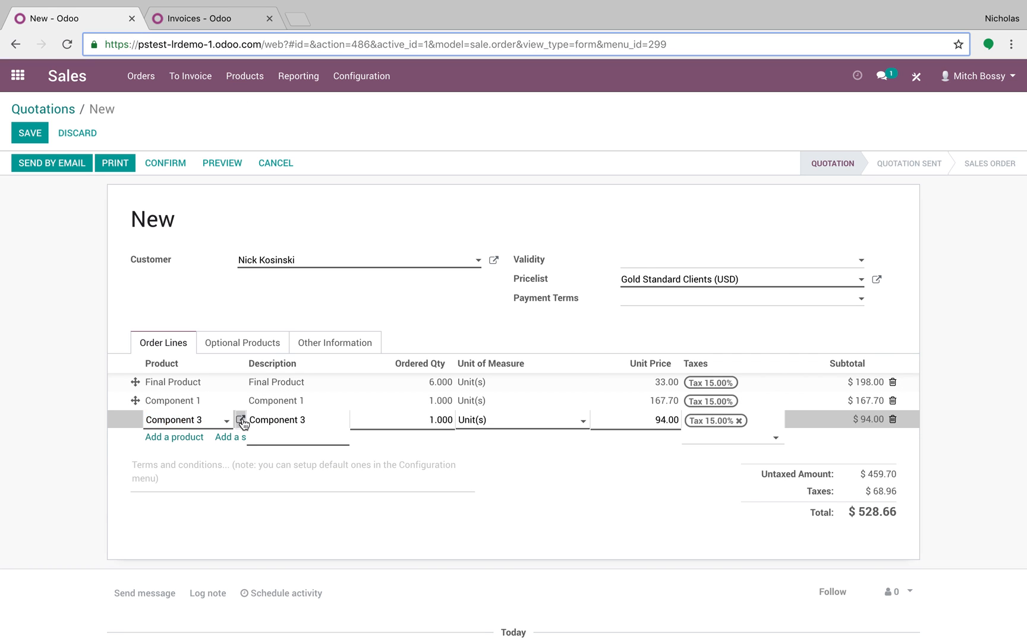
pyautogui.click(240, 419)
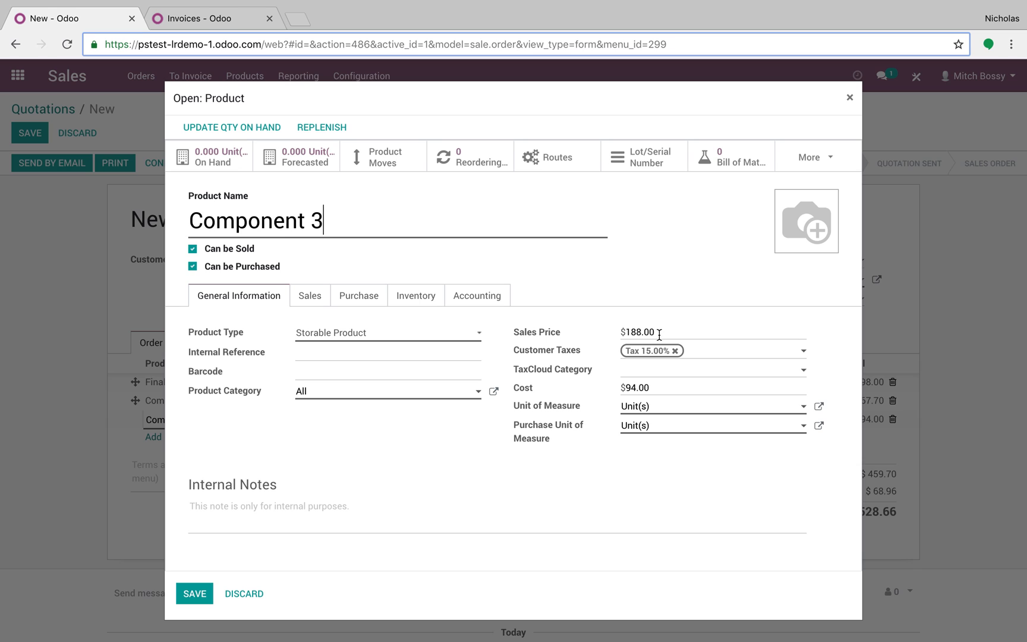
pyautogui.click(203, 596)
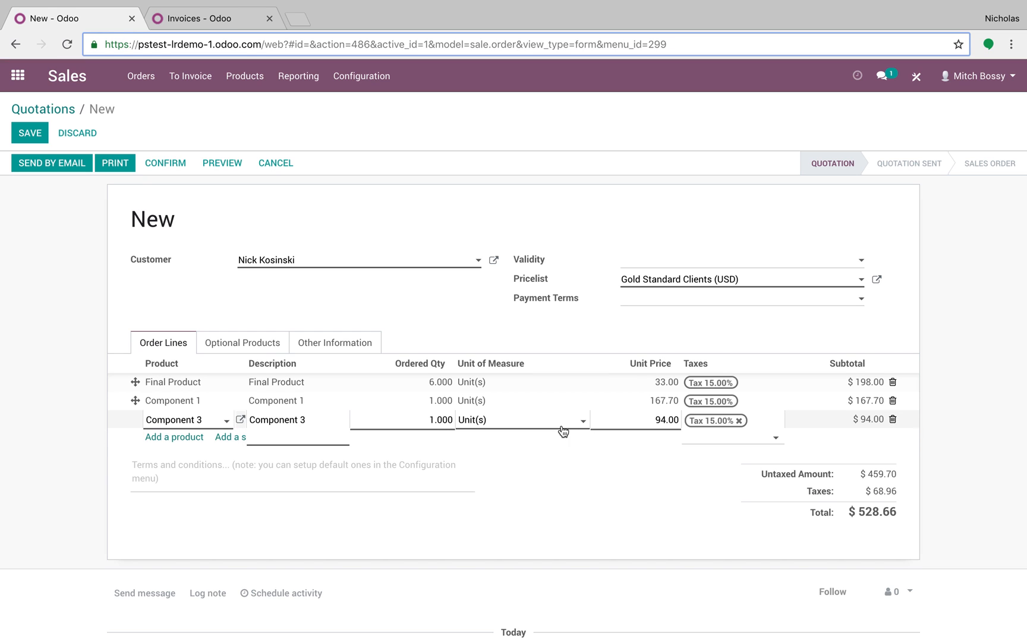
# Step: Save the quotation and review its linked Gold Standard Clients pricelist before returning to the apps overview
pyautogui.click(23, 142)
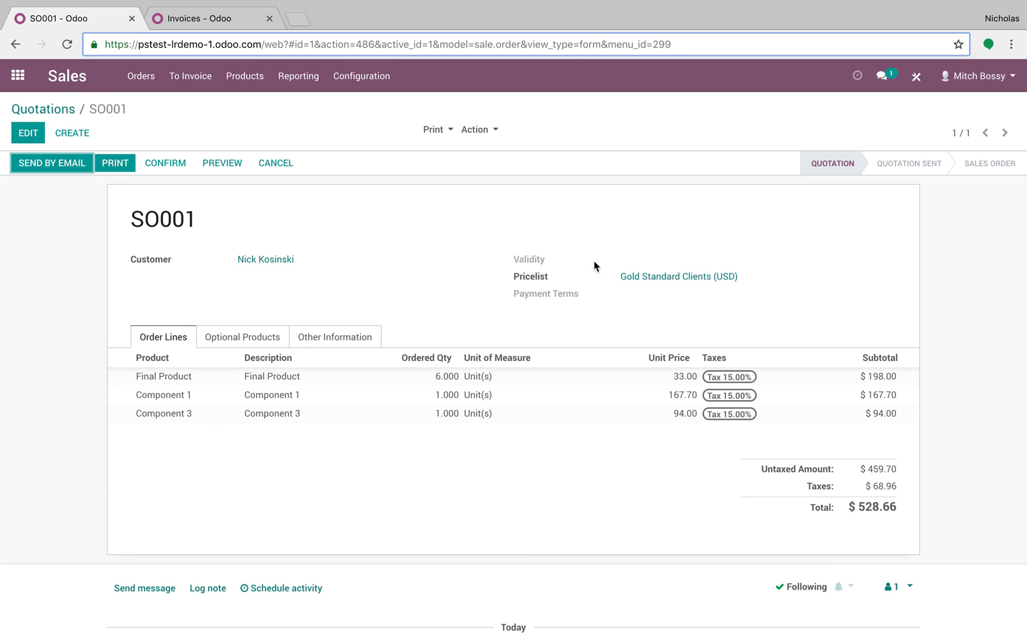
pyautogui.click(671, 277)
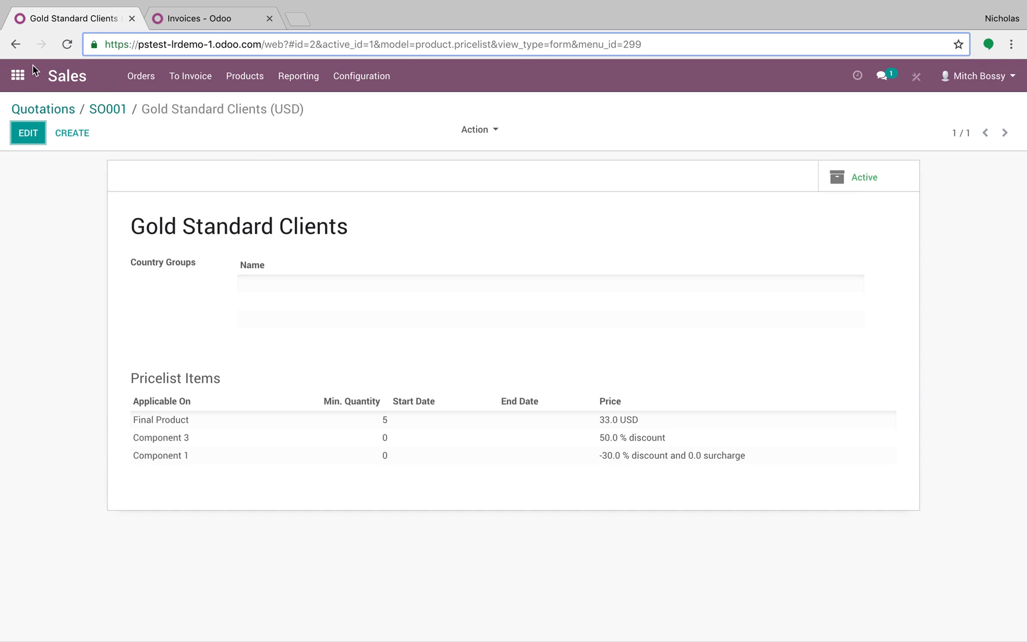
pyautogui.click(18, 76)
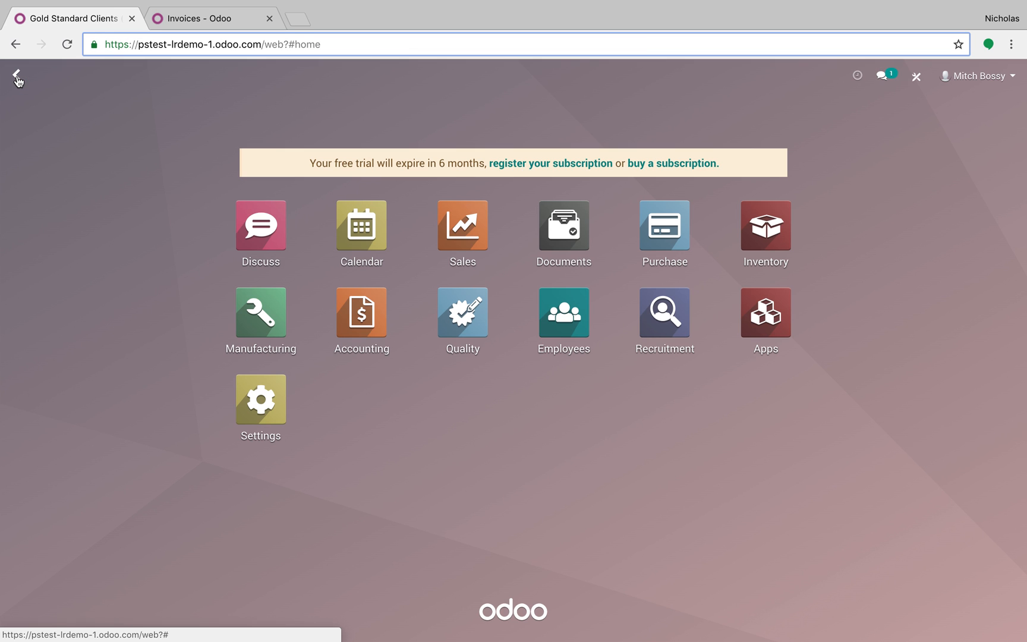